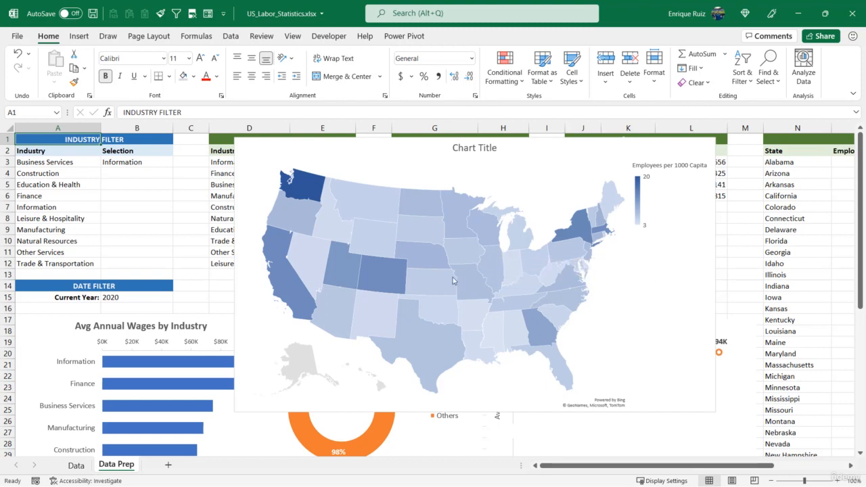
- Add an "Average Wages" column header in R2 of the state comparison table and widen column R to fit it
mouse_move(491, 274)
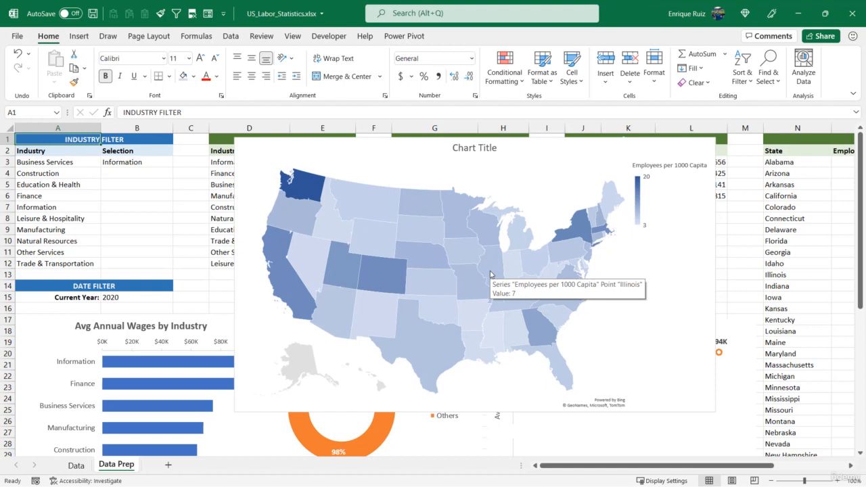
drag(655, 465, 719, 462)
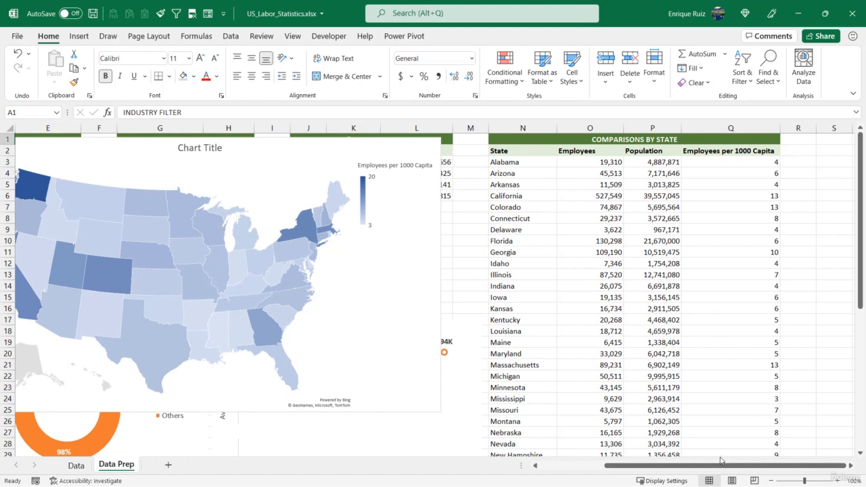
click(799, 151)
text(Av)
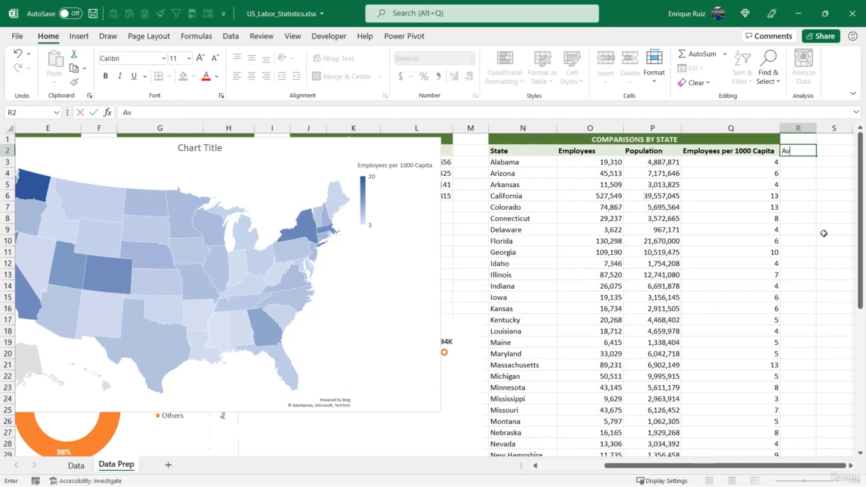
text(erage Wages)
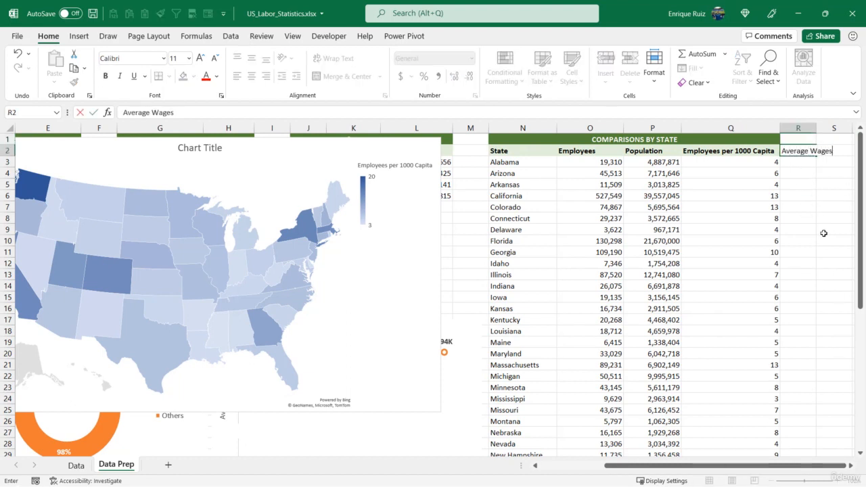
key(Return)
drag(819, 132, 837, 132)
- Start an AVERAGEIFS formula in R3 with the Avg Annual Wage column Data!F:F as the average range
key(Right)
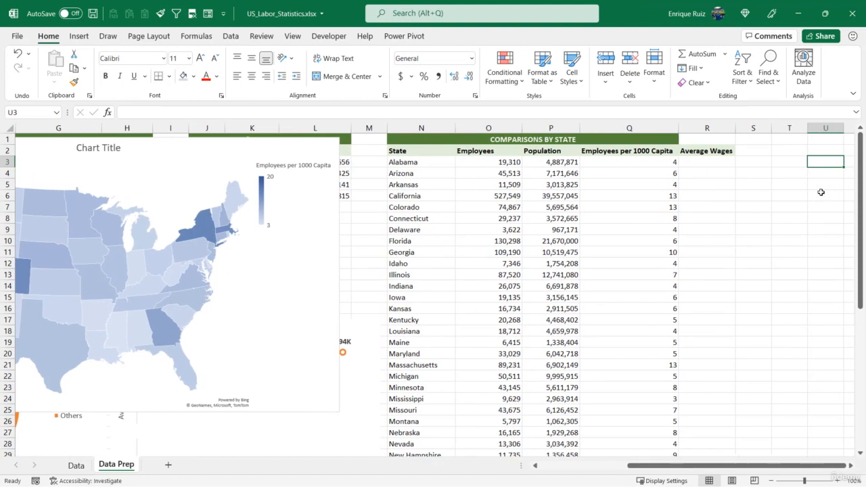
key(Left)
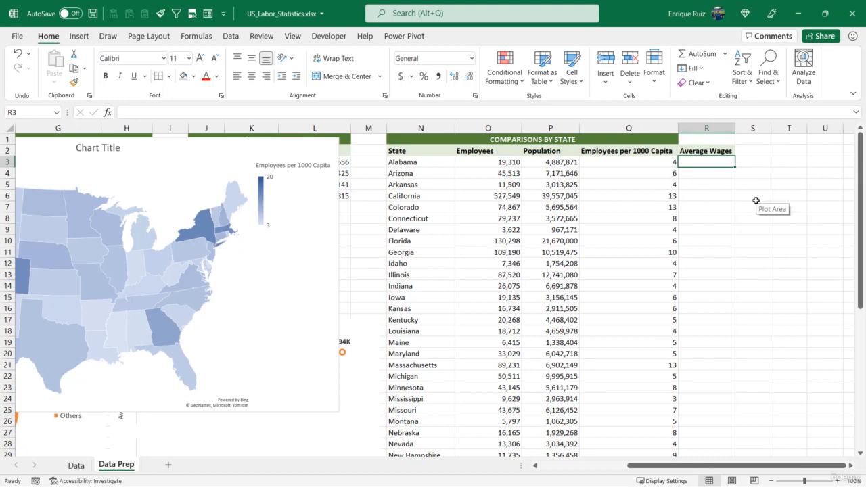
text(=AVE)
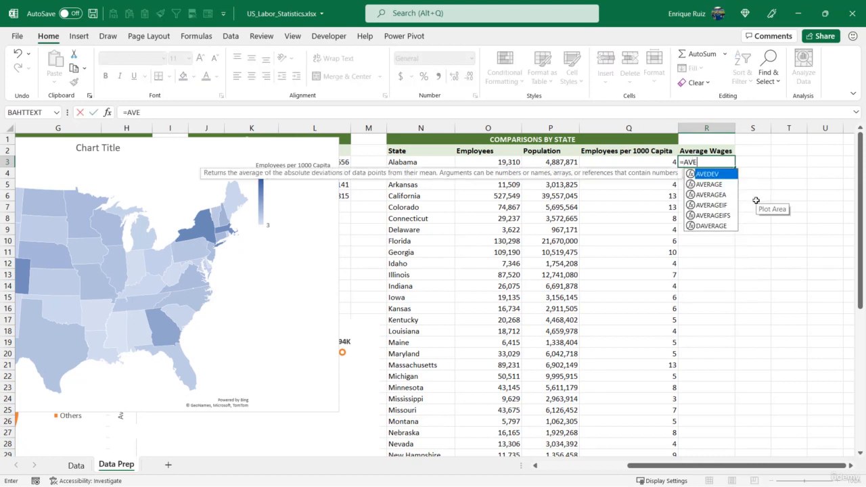
text(RAGEIFS)
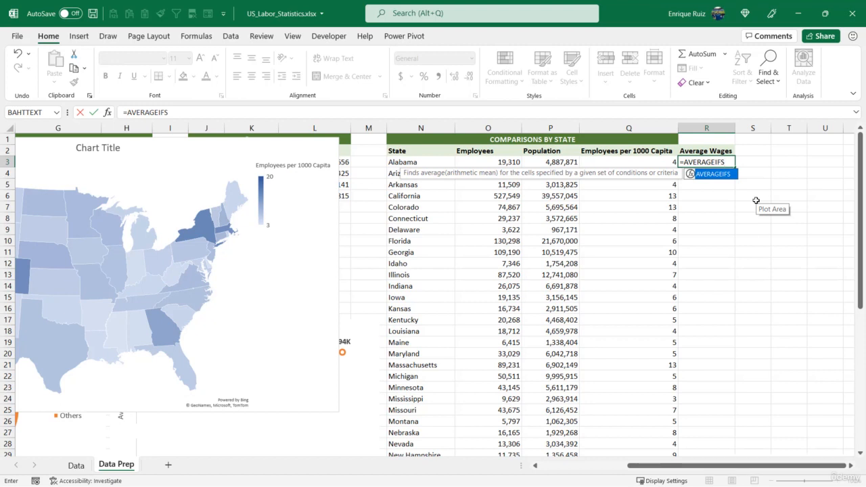
text(()
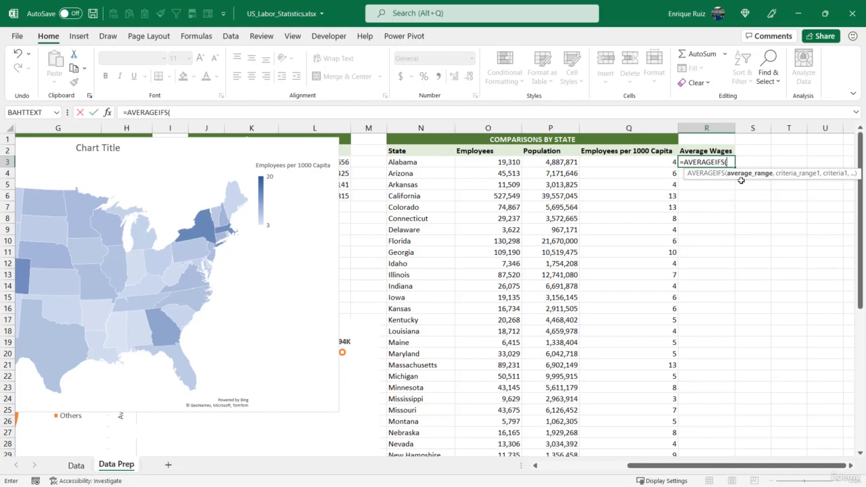
click(76, 466)
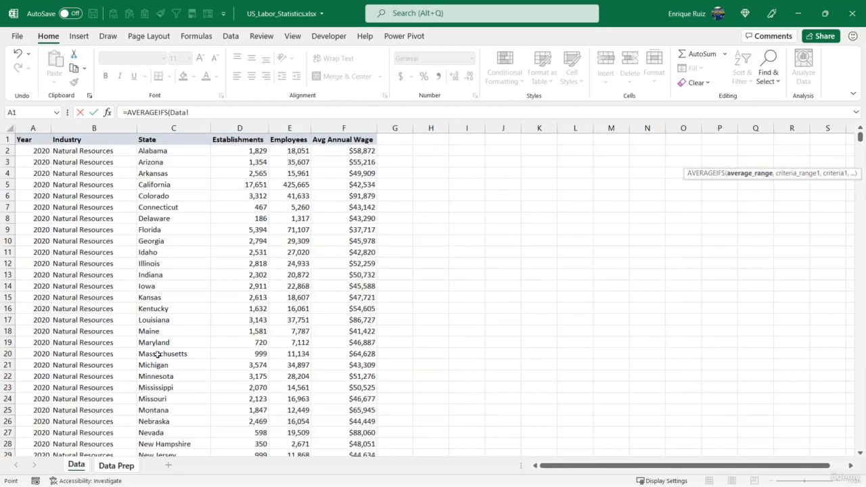
click(357, 129)
text(,)
- Add the industry criterion to the formula, matching Data!B:B against the absolute reference 'Data Prep'!$B$3
click(114, 128)
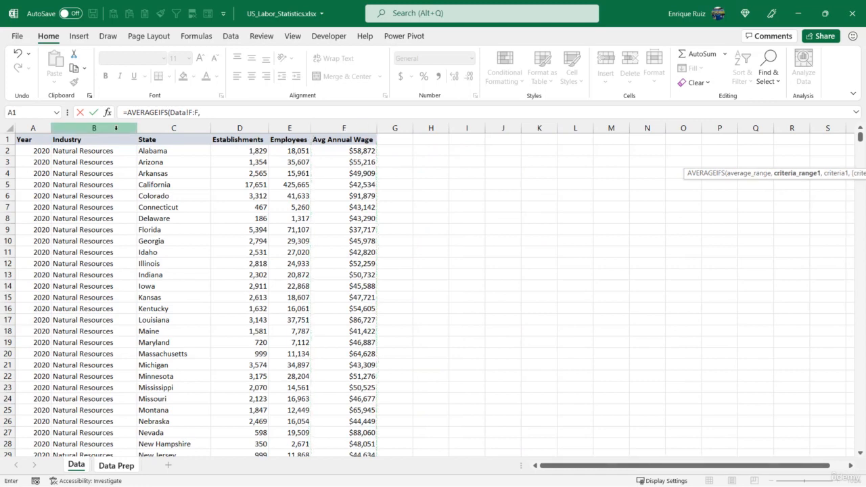
text(,)
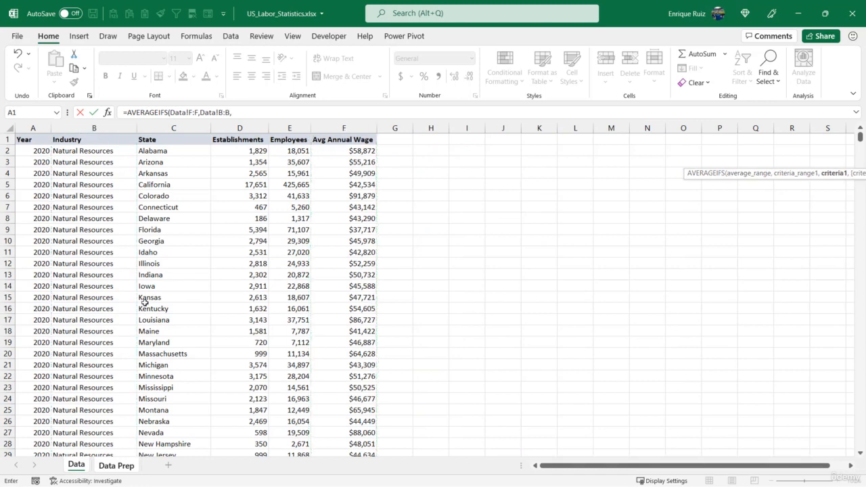
click(127, 465)
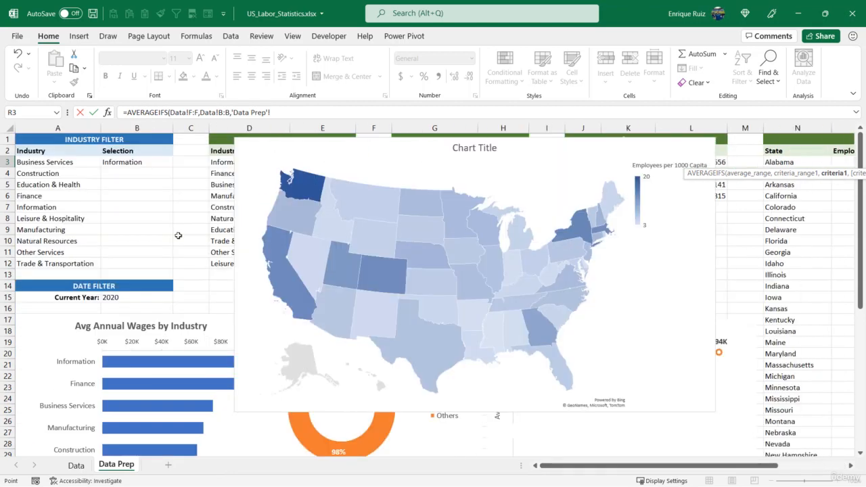
click(139, 162)
key(F4)
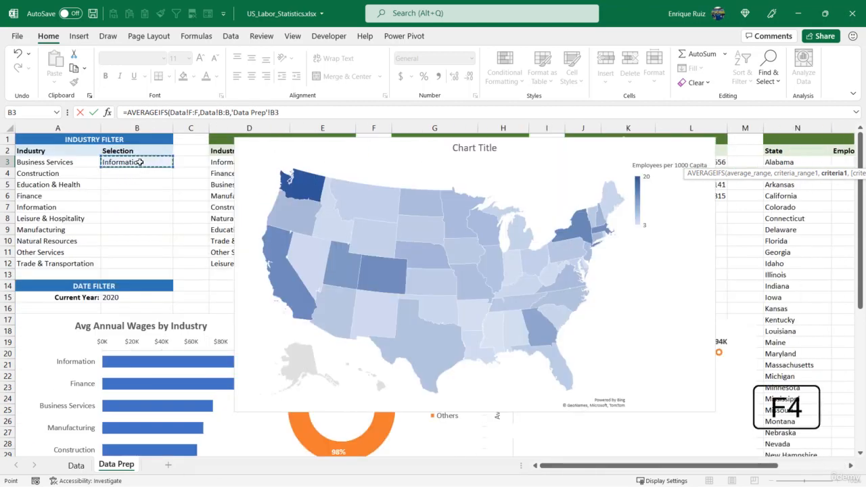
text(,)
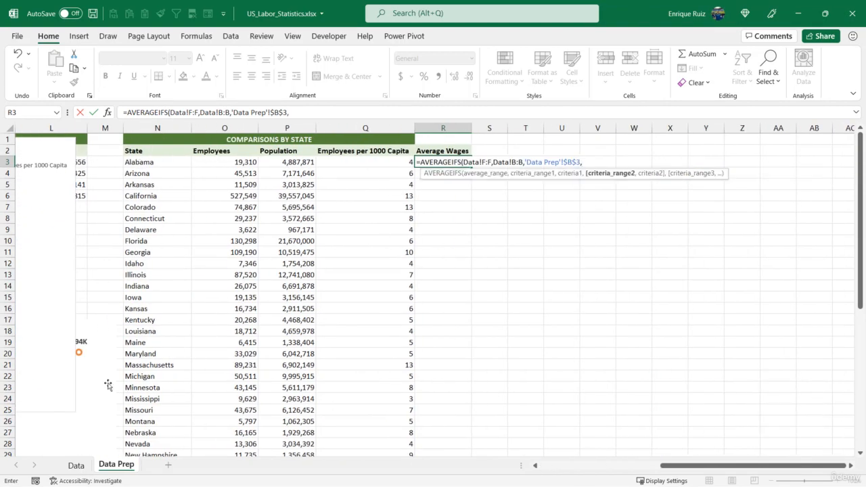
- Add the year criterion to the formula, matching Data!A:A against the absolute reference 'Data Prep'!$B$15
click(76, 466)
click(35, 128)
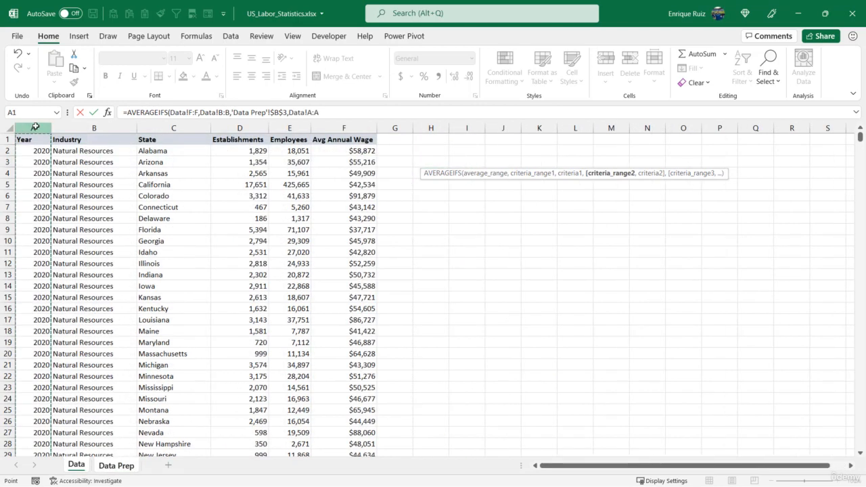
text(,)
click(127, 466)
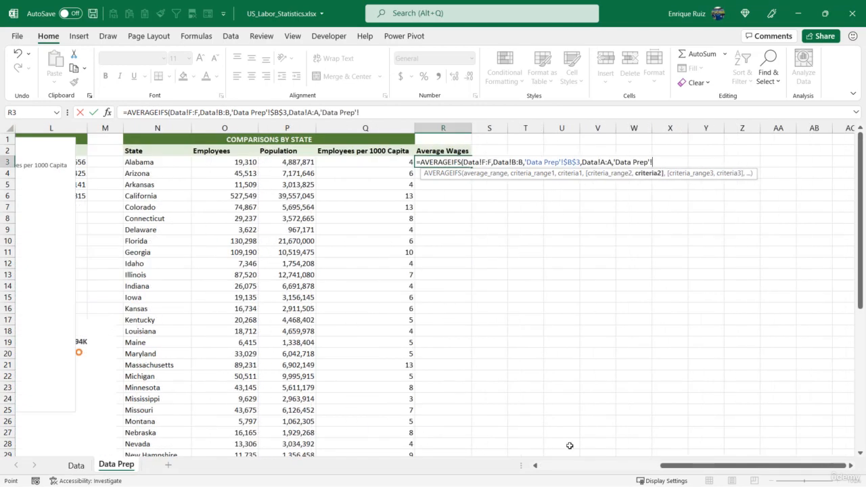
drag(673, 467, 530, 470)
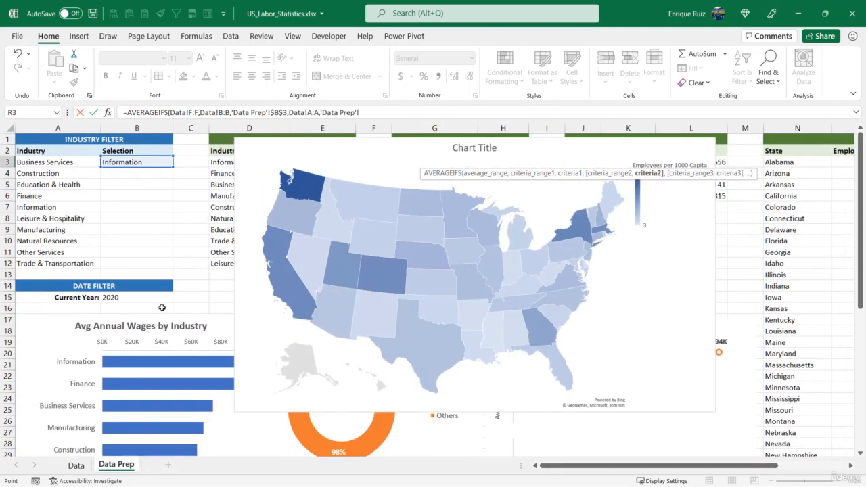
click(129, 297)
key(F4)
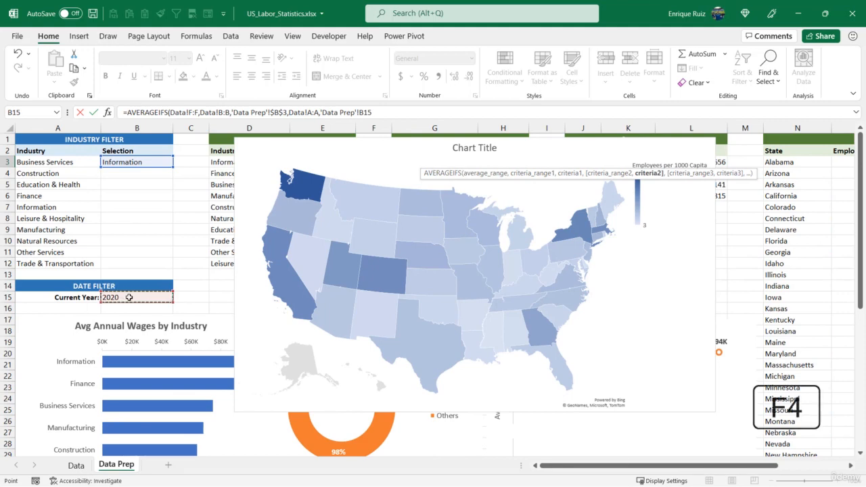
text(,)
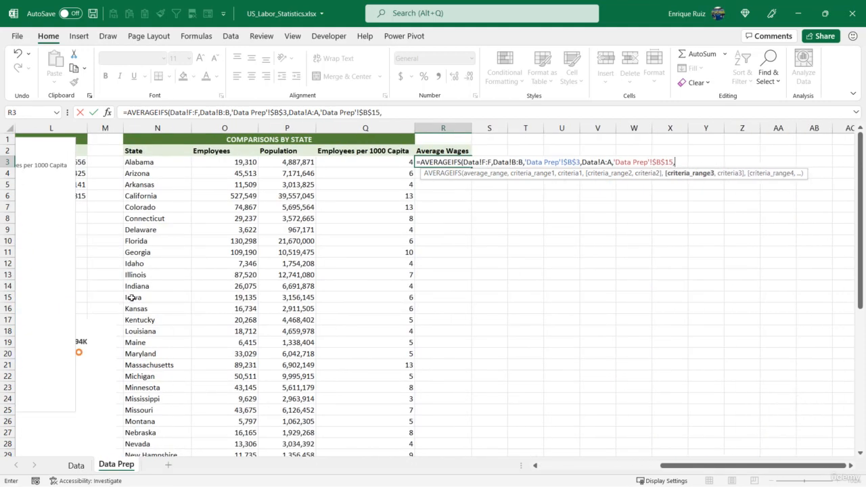
- Add the state criterion matching Data!C:C against 'Data Prep'!N3, and complete the AVERAGEIFS formula
click(76, 465)
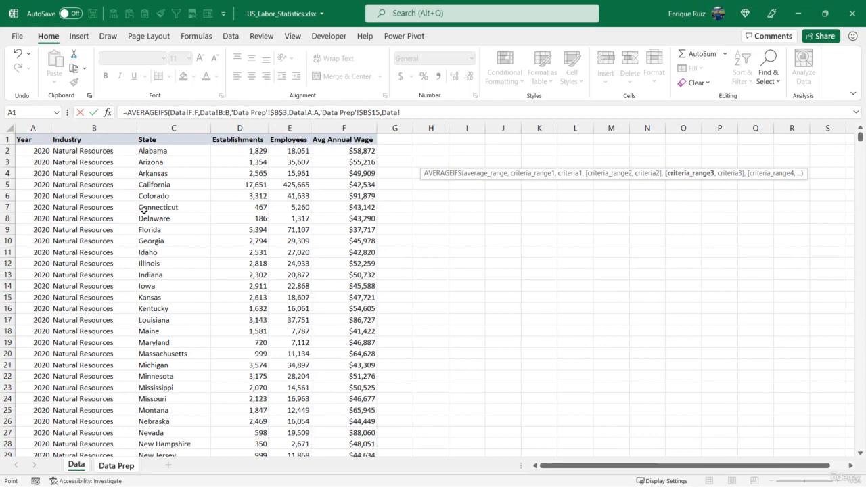
click(177, 132)
text(,)
click(122, 467)
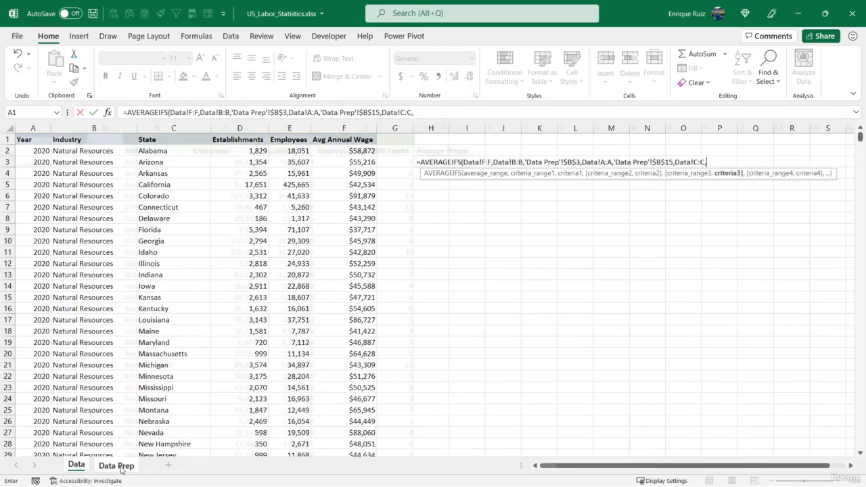
click(163, 162)
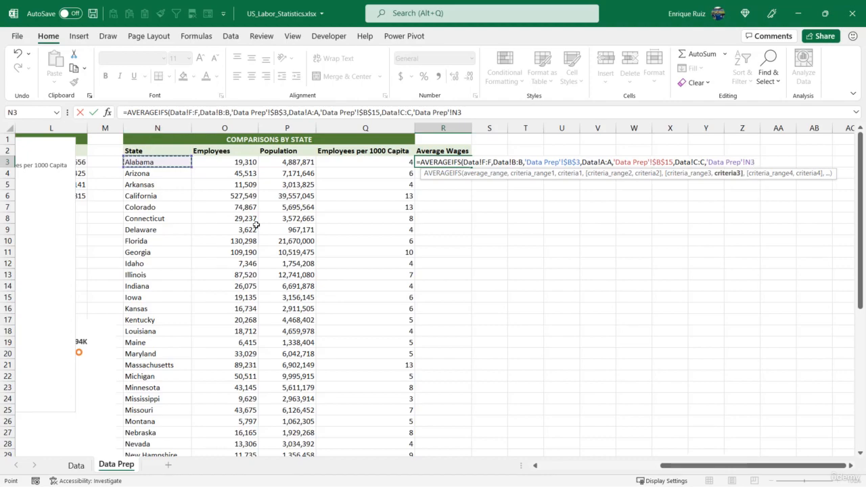
text())
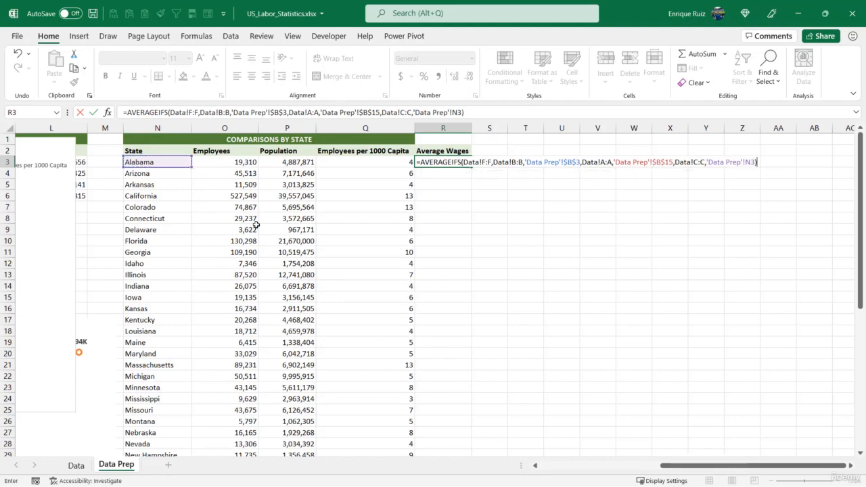
key(Return)
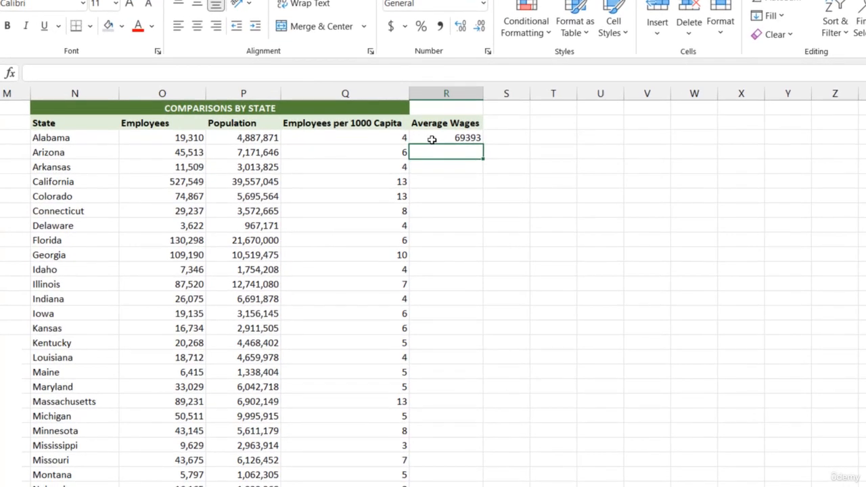
- Format R3 as Currency with 0 decimal places and fill its formula down the Average Wages column for all states
click(432, 139)
key(ctrl+1)
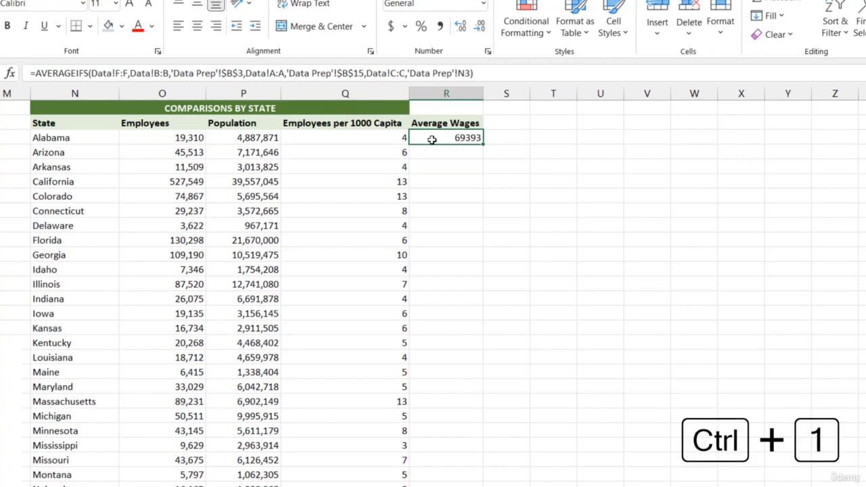
click(229, 183)
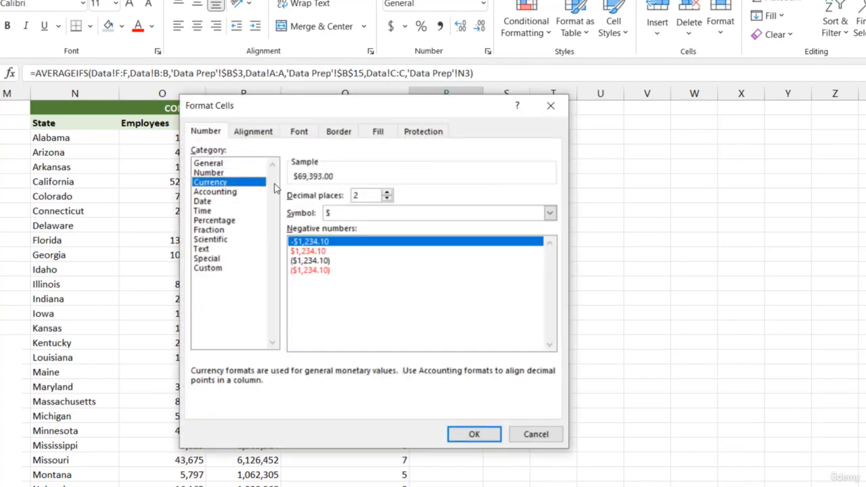
click(388, 199)
click(388, 199)
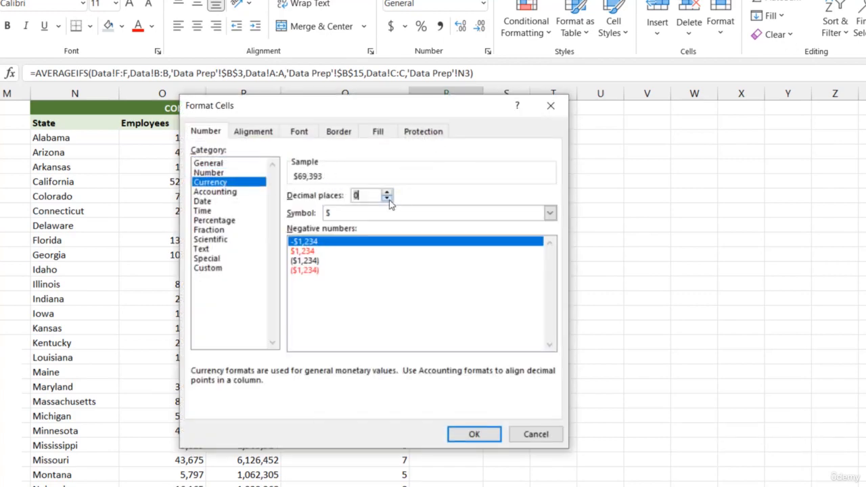
click(486, 437)
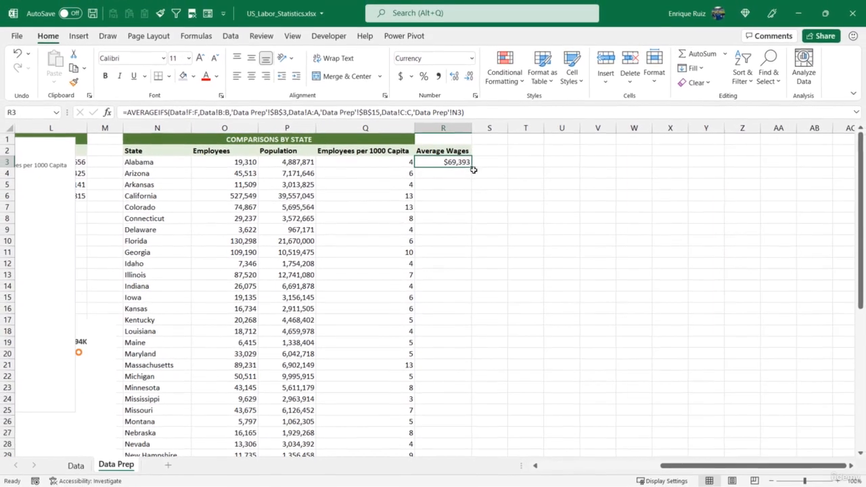
double_click(484, 144)
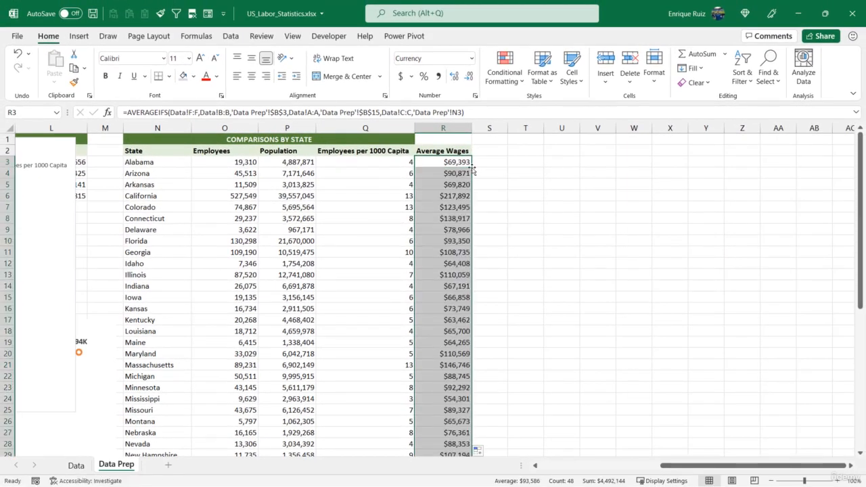
- Try to extend the US map chart's data range from Employees per 1000 Capita to include the Average Wages column
click(367, 153)
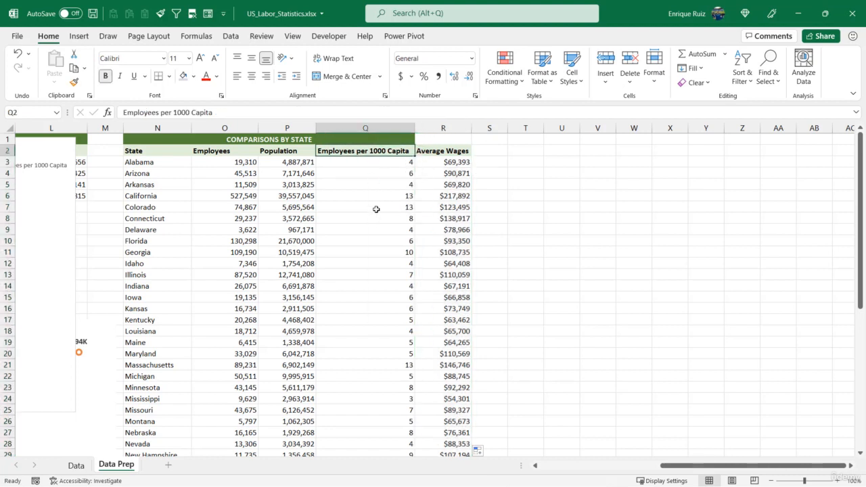
click(443, 151)
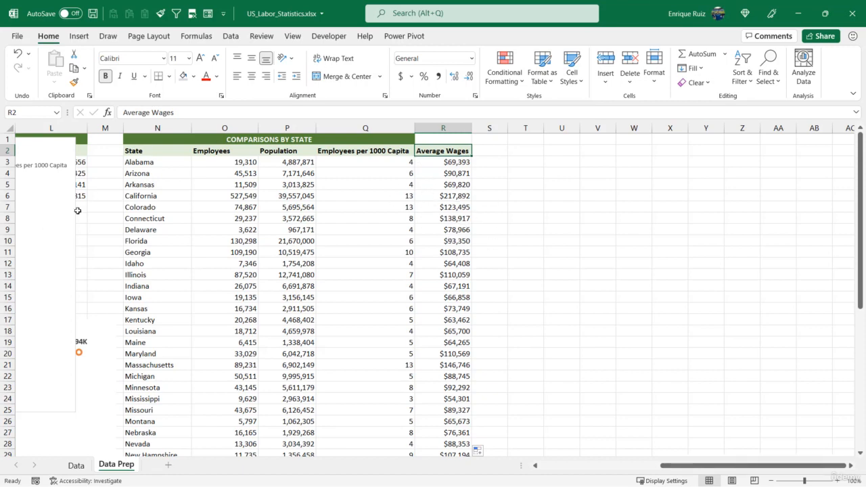
drag(680, 466, 603, 465)
click(514, 325)
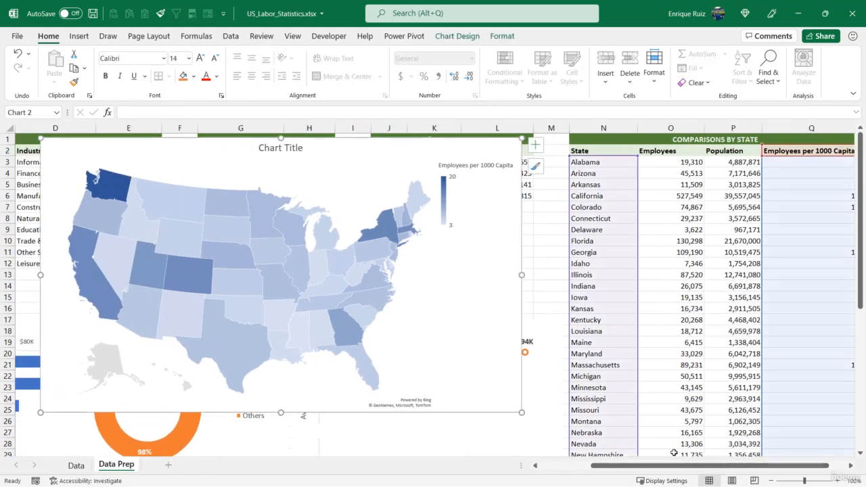
drag(681, 468, 700, 468)
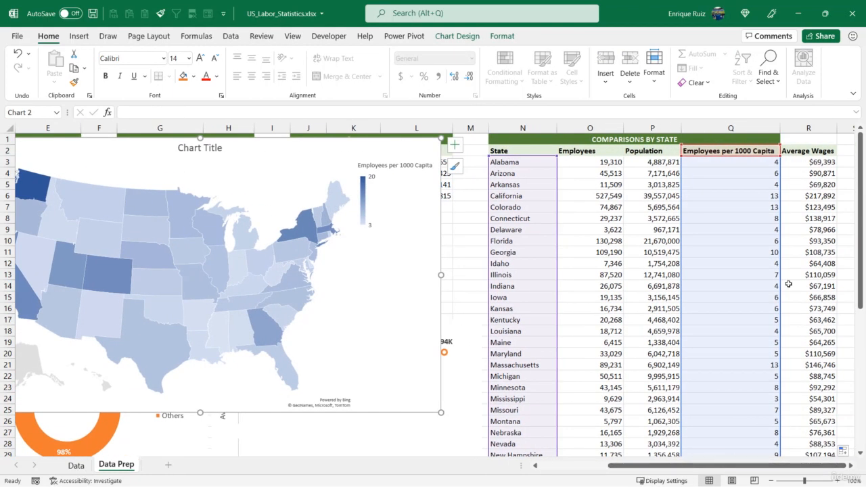
scroll(791, 220, down, 10)
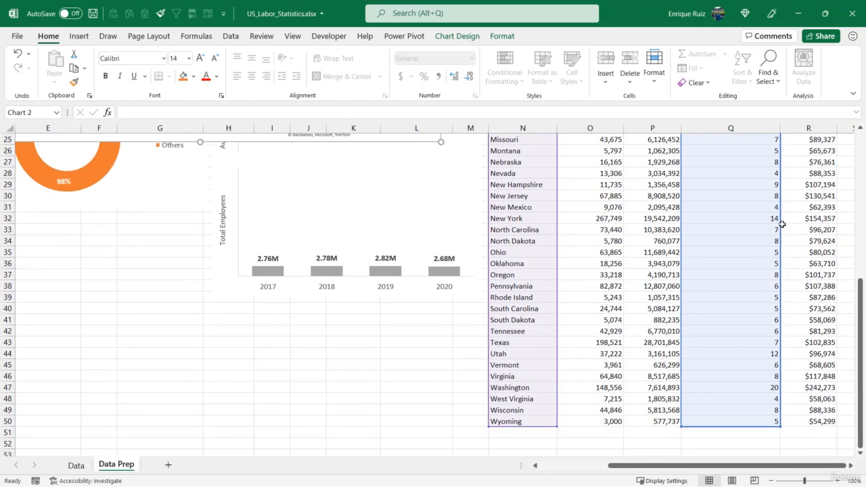
drag(781, 323, 819, 325)
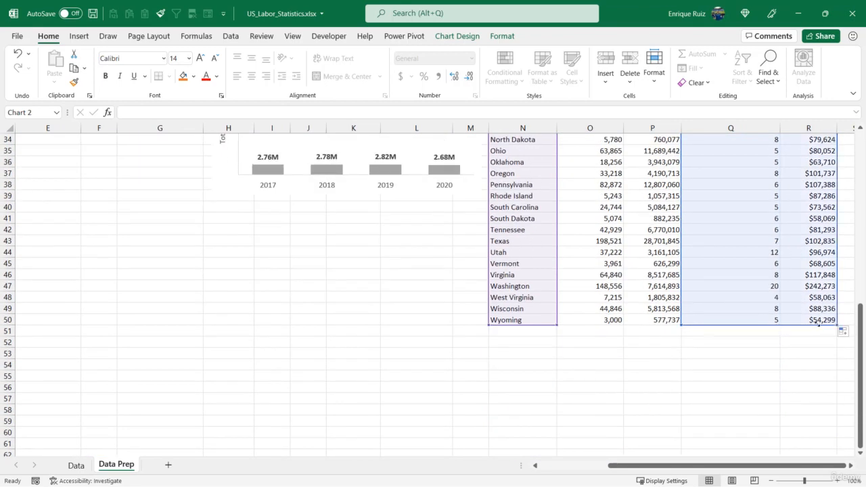
scroll(819, 313, up, 10)
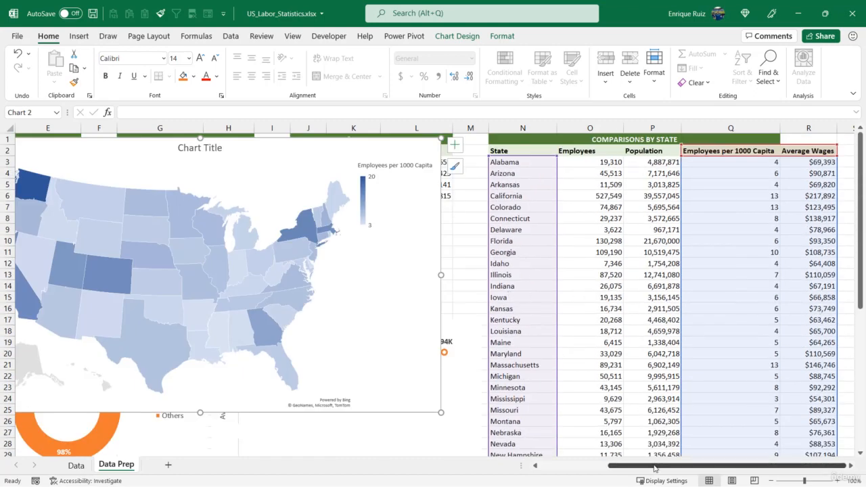
scroll(655, 467, left, 3)
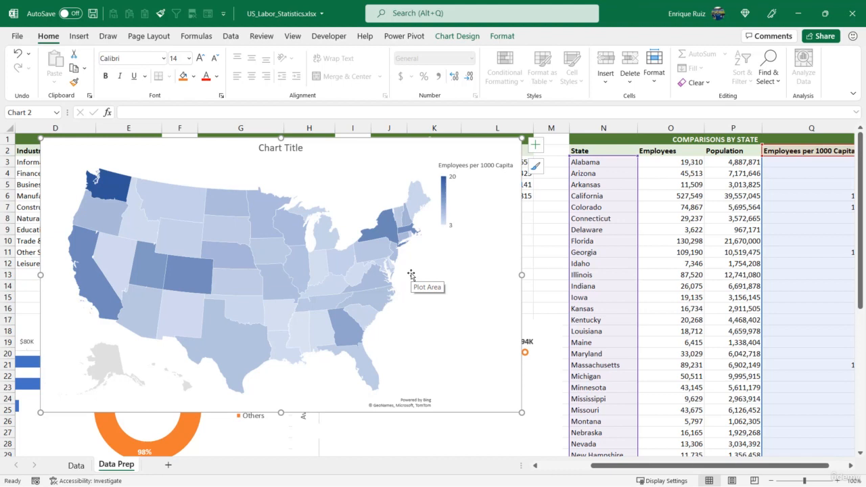
- Undo the map chart's data range extension and check the chart's source columns against the Average Wages column
click(676, 266)
key(ctrl+z)
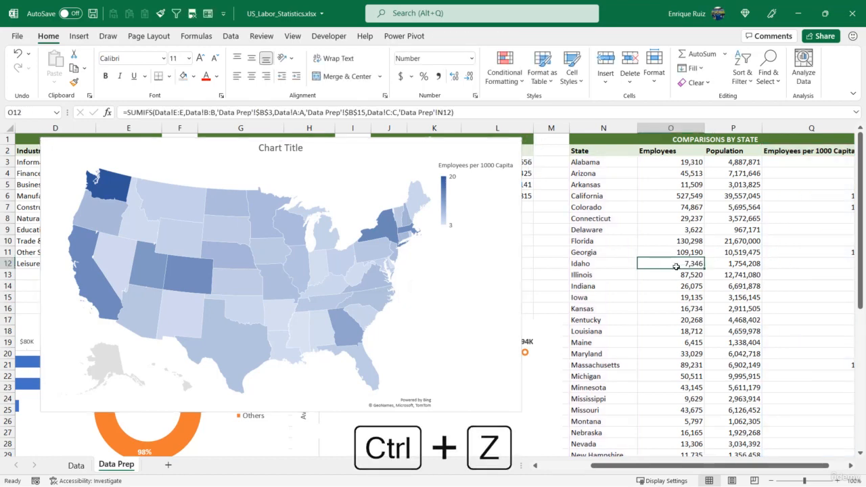
click(519, 154)
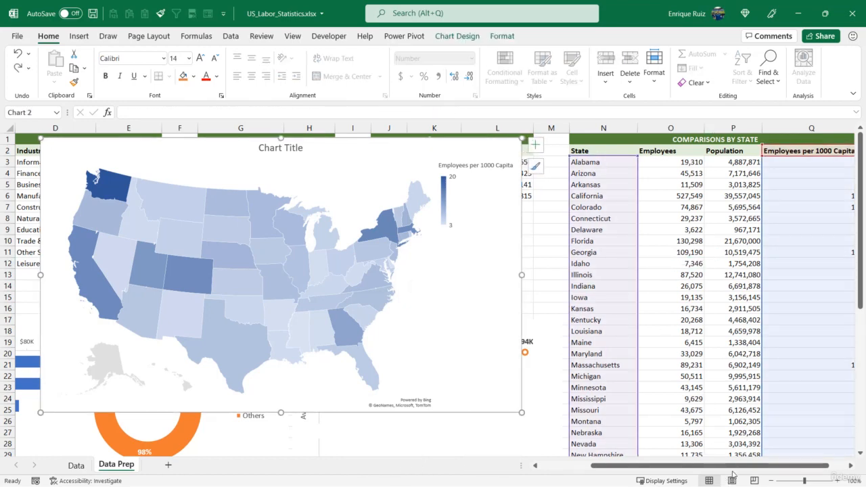
drag(753, 475, 771, 467)
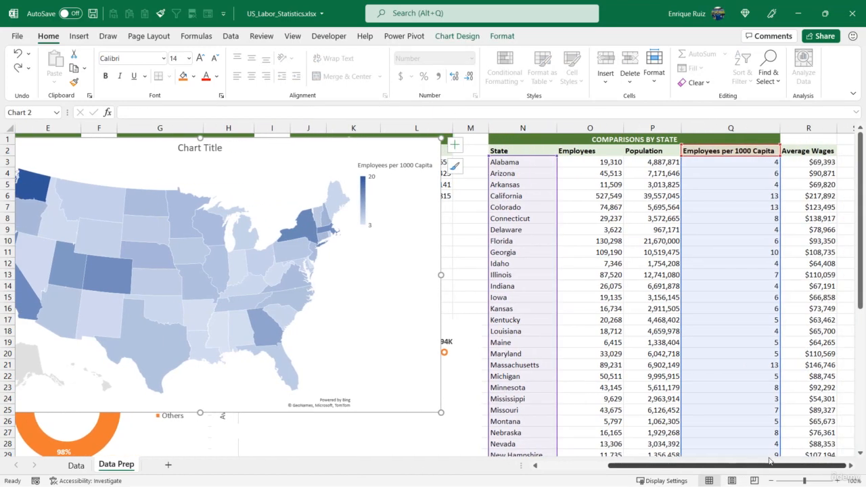
click(821, 249)
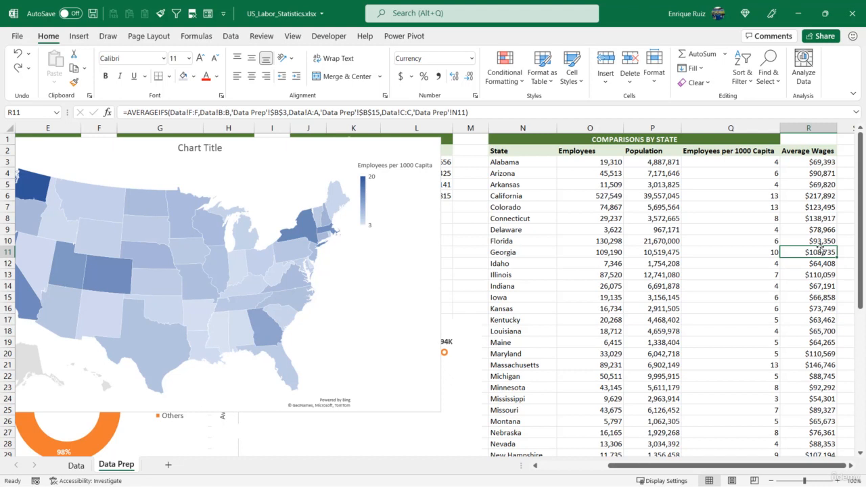
click(431, 151)
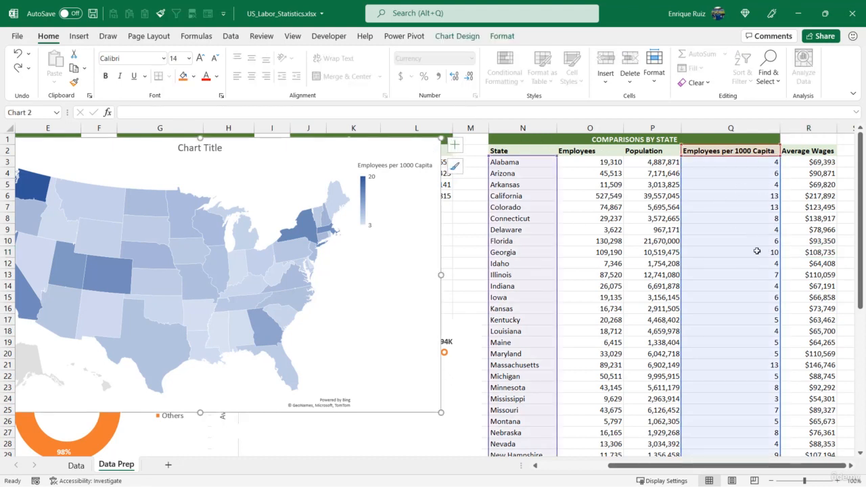
click(825, 217)
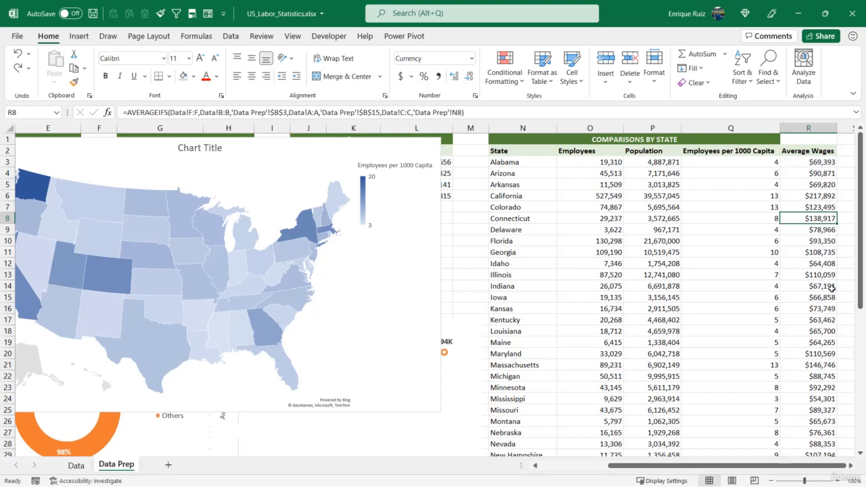
- Move the Avg Annual Wages by Industry chart down to about row 22 to free space below the date filter
drag(766, 466, 569, 458)
scroll(211, 307, down, 1)
click(80, 283)
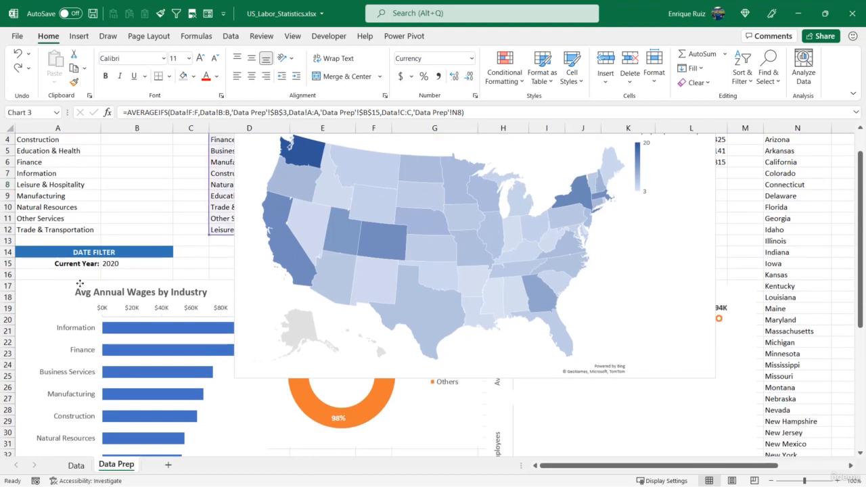
drag(79, 283, 97, 359)
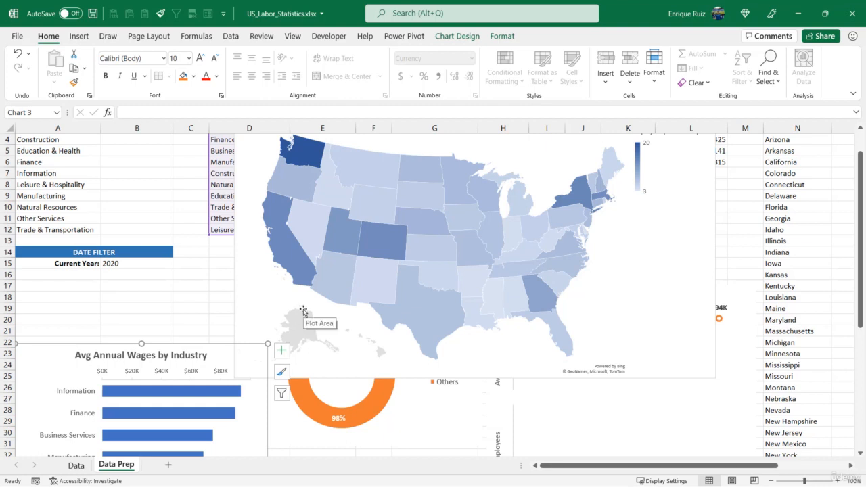
- Enter the heading MAP FILTER in A17 and the label Metric: in A18
click(49, 288)
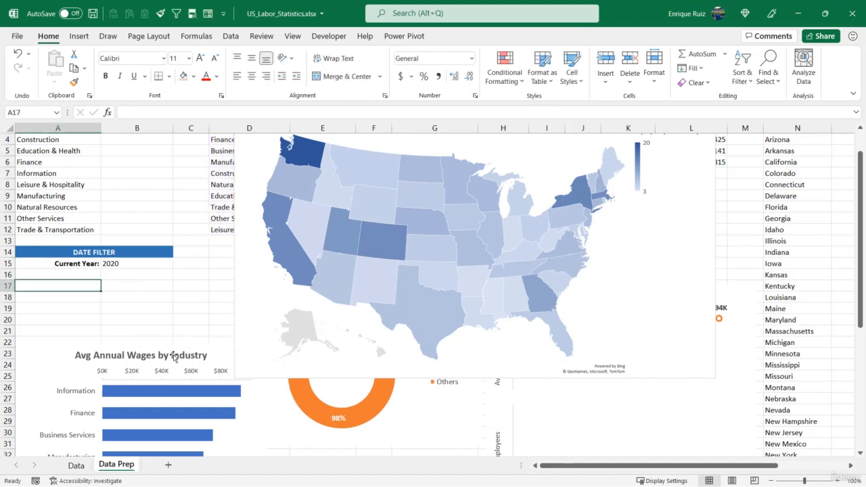
text(MAP FILTER)
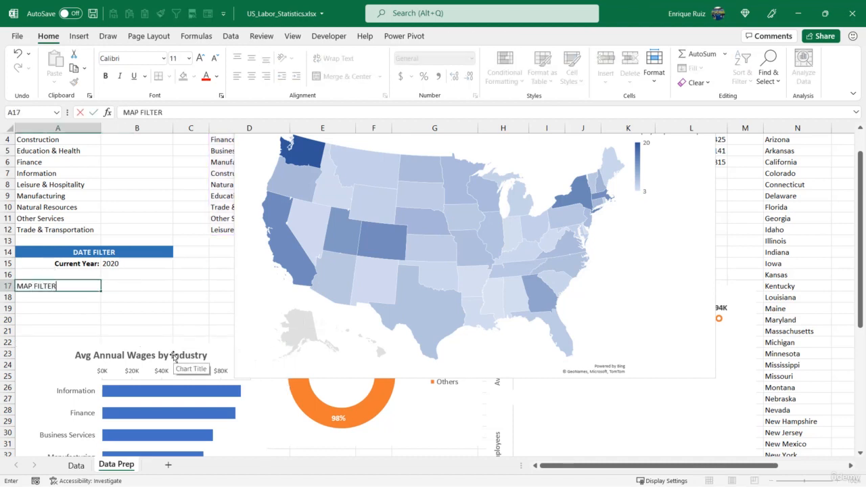
key(Return)
text(Metric:)
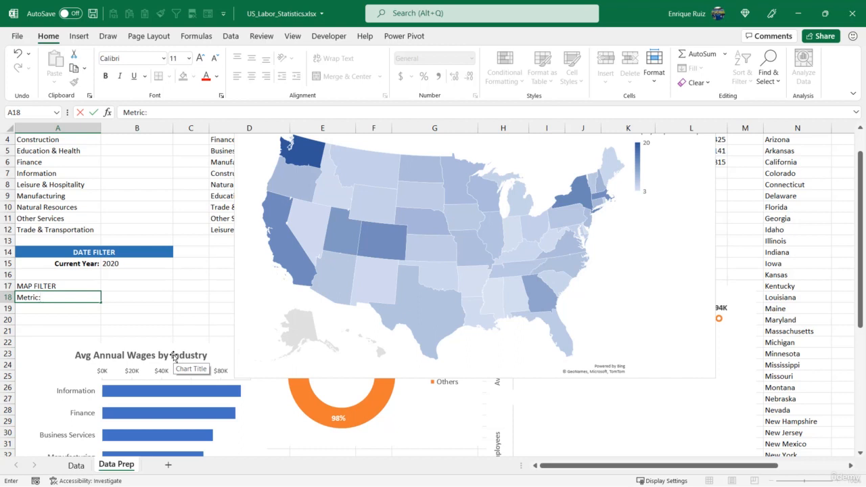
key(Tab)
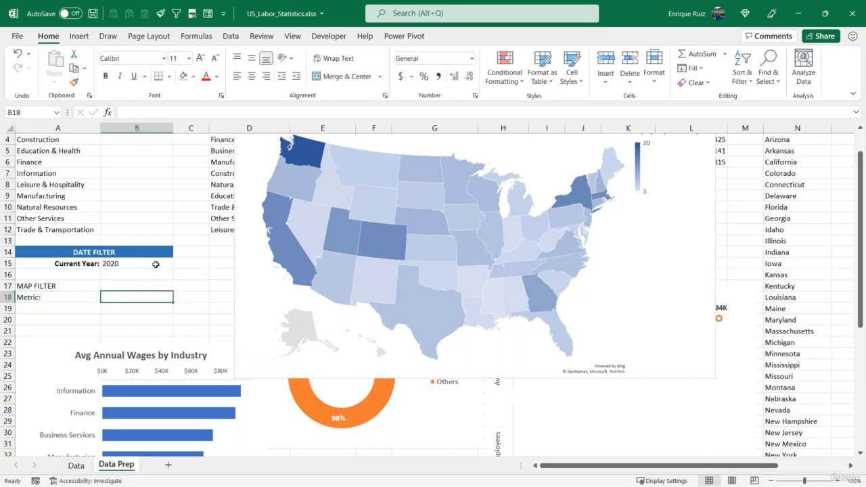
- Add a List data validation to B18 with the comparison table headers =$Q$2:$R$2 as its source
click(231, 37)
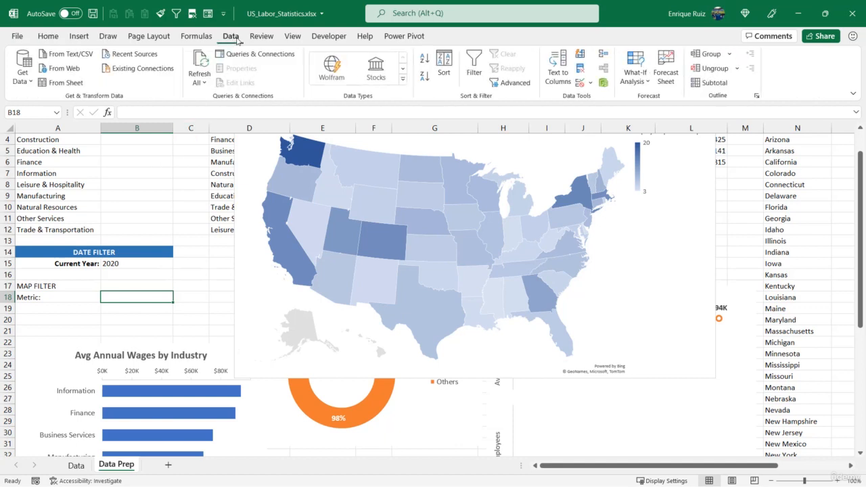
click(580, 89)
click(349, 242)
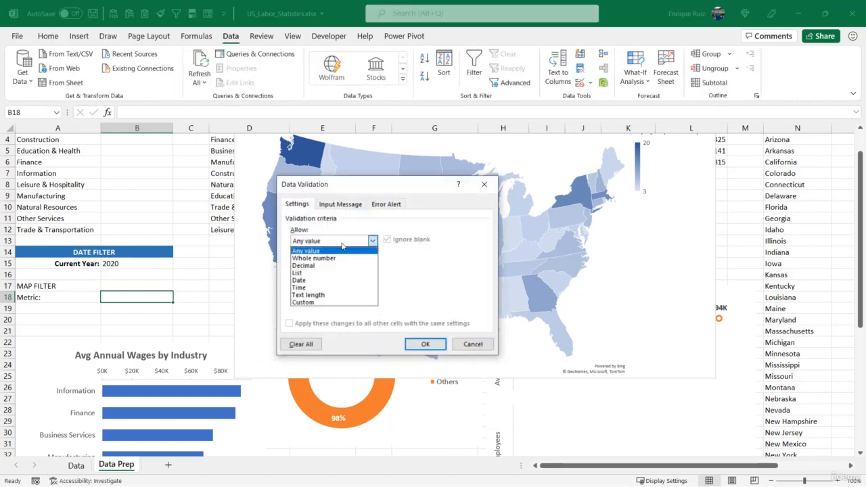
click(322, 273)
click(438, 286)
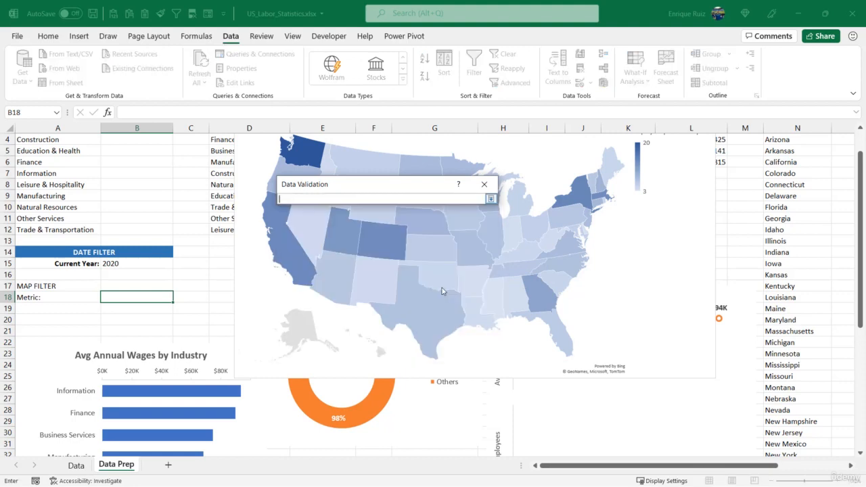
drag(582, 468, 651, 468)
scroll(744, 156, up, 1)
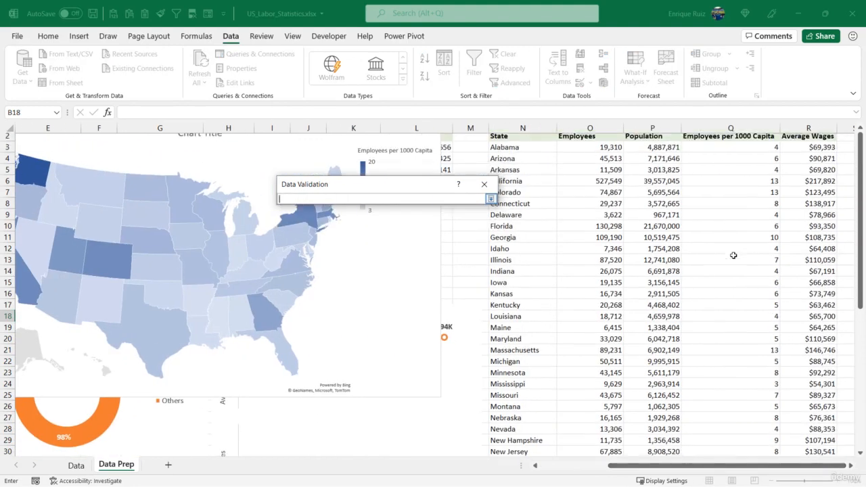
click(746, 150)
drag(746, 150, 842, 151)
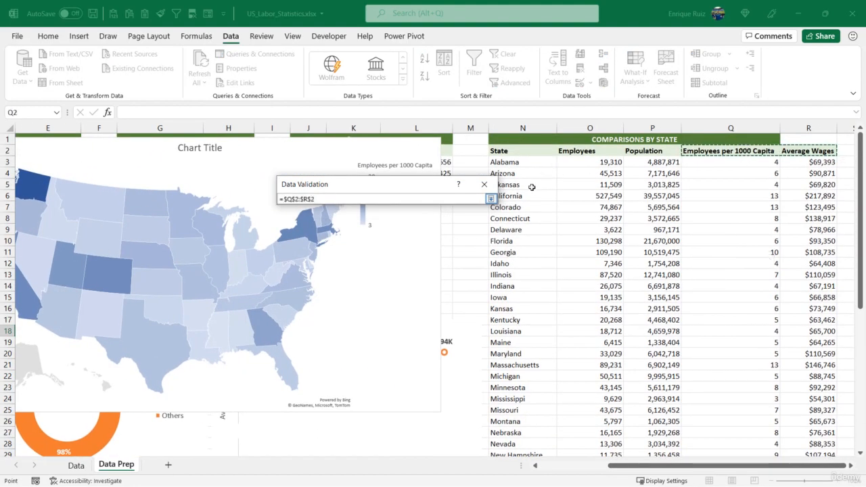
click(490, 199)
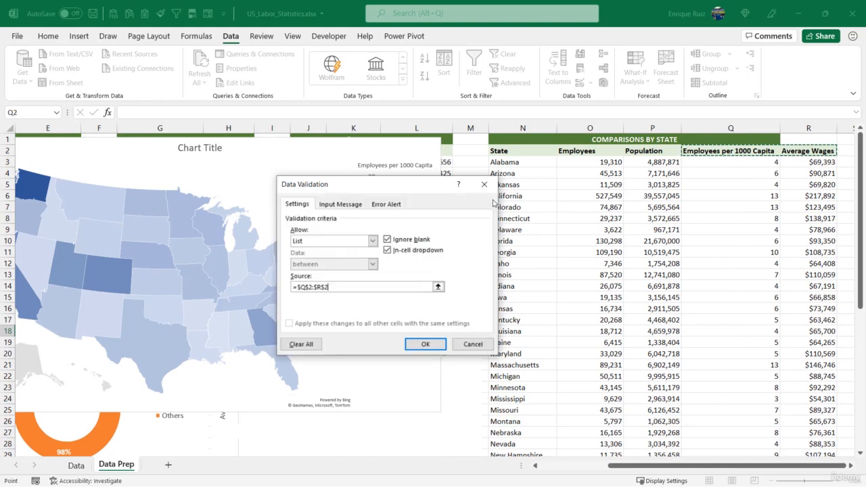
click(425, 344)
- Test the metric list in B18 by choosing Employees per 1000 Capita, and finish on Average Wages
drag(634, 468, 567, 469)
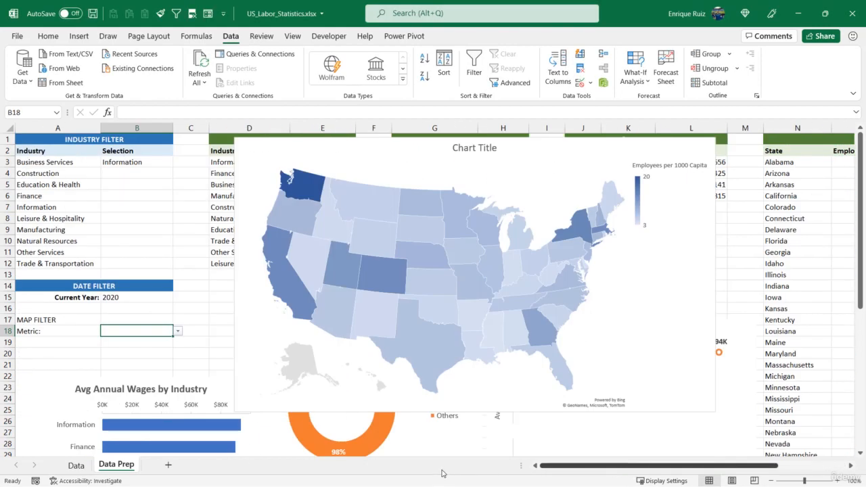
click(178, 333)
click(167, 341)
click(178, 332)
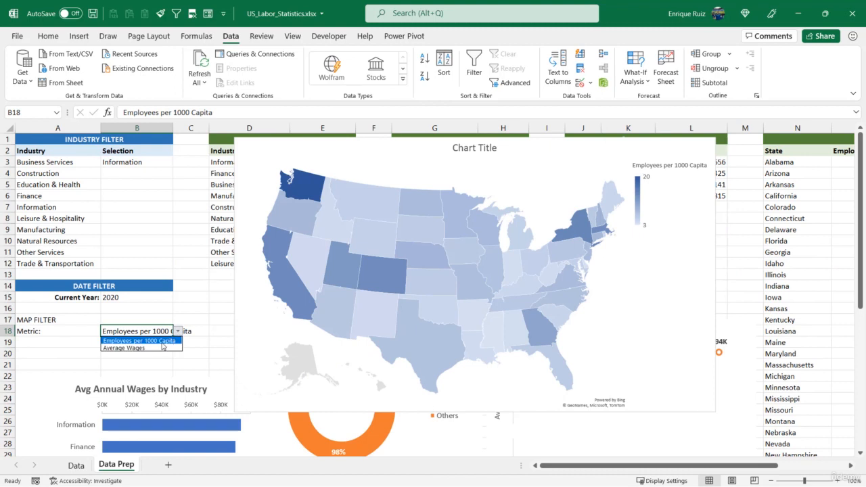
click(163, 348)
- Copy the DATE FILTER heading's and Current Year row's formatting to the MAP FILTER heading and the Metric row
click(72, 286)
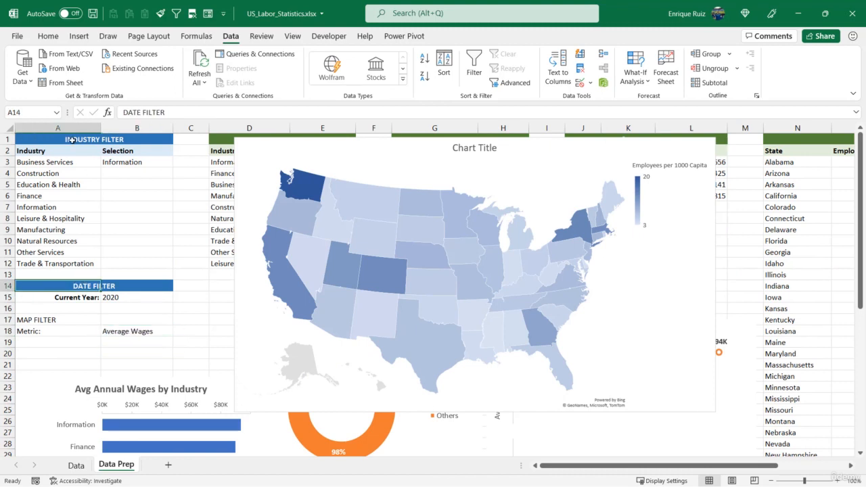
click(48, 36)
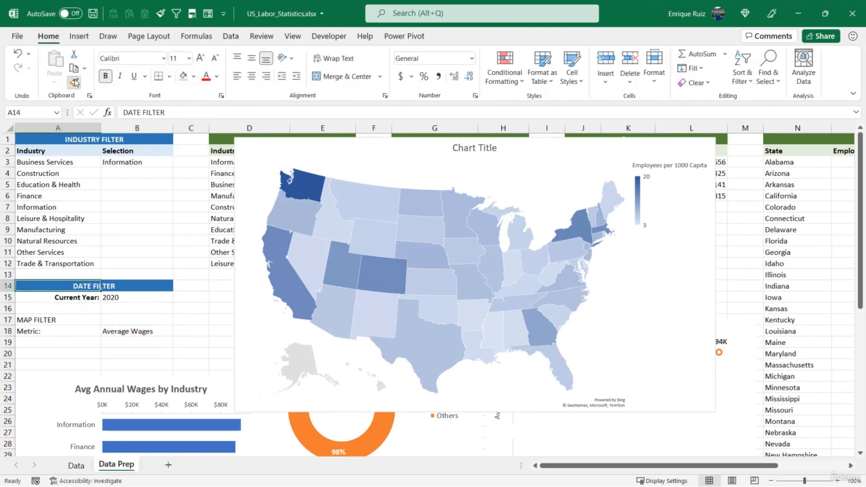
click(73, 81)
drag(53, 321, 162, 321)
click(75, 298)
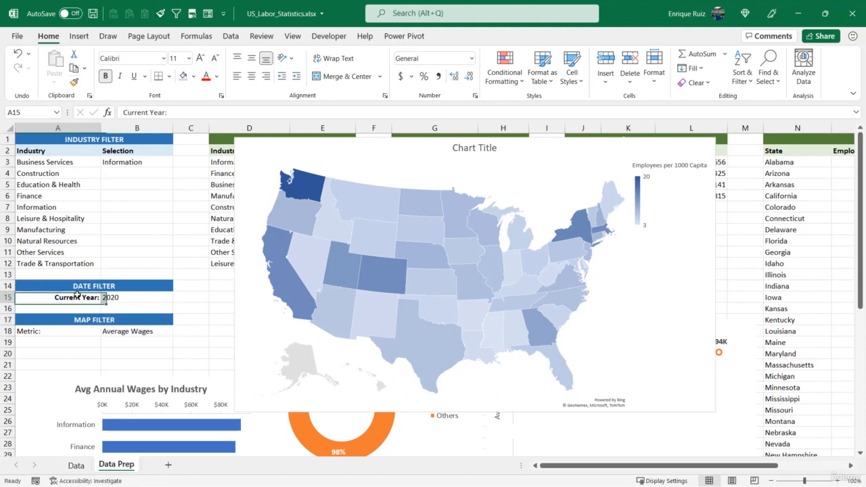
click(74, 82)
click(88, 331)
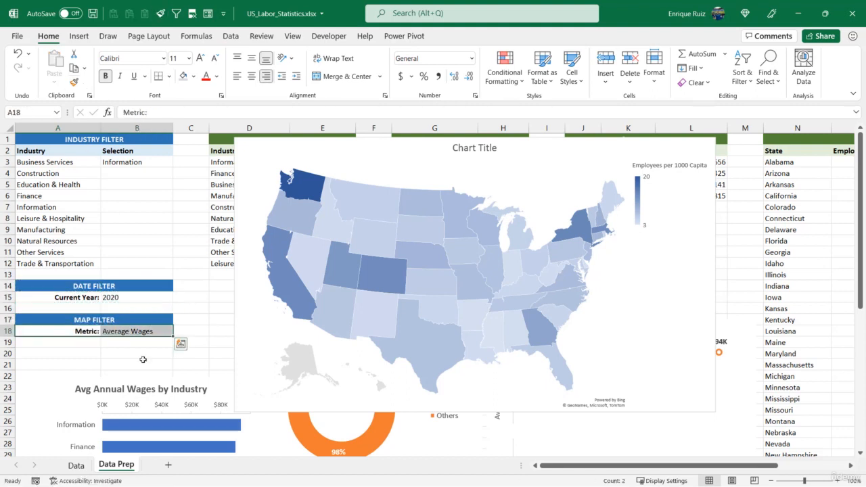
- Review the metric options in B18, keeping Average Wages, and return to the Average Wages column of the state comparison table
click(149, 330)
click(176, 332)
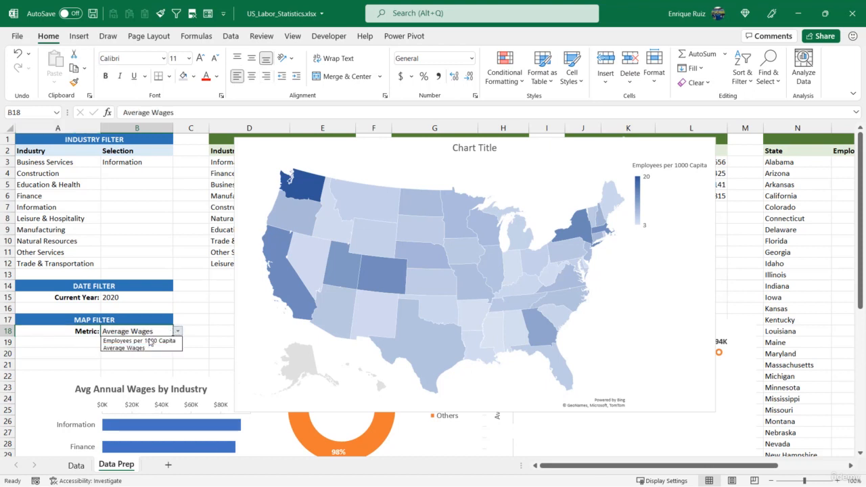
click(138, 349)
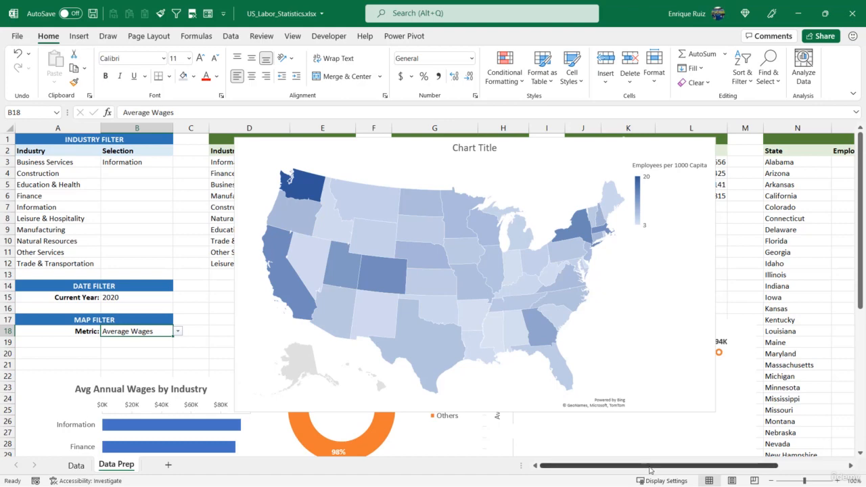
drag(677, 466, 744, 465)
click(789, 206)
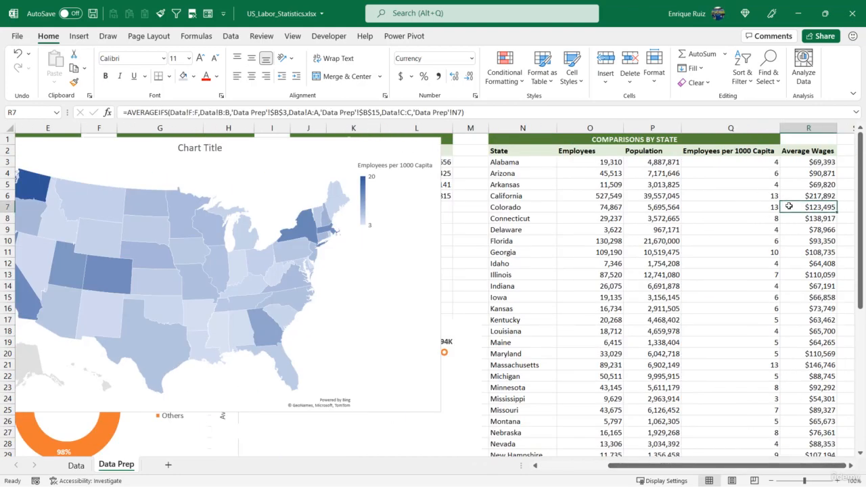
- Link cell S2, beside the Average Wages header of the state comparison table, to the selected metric with =B18
scroll(790, 206, right, 3)
click(789, 205)
click(665, 149)
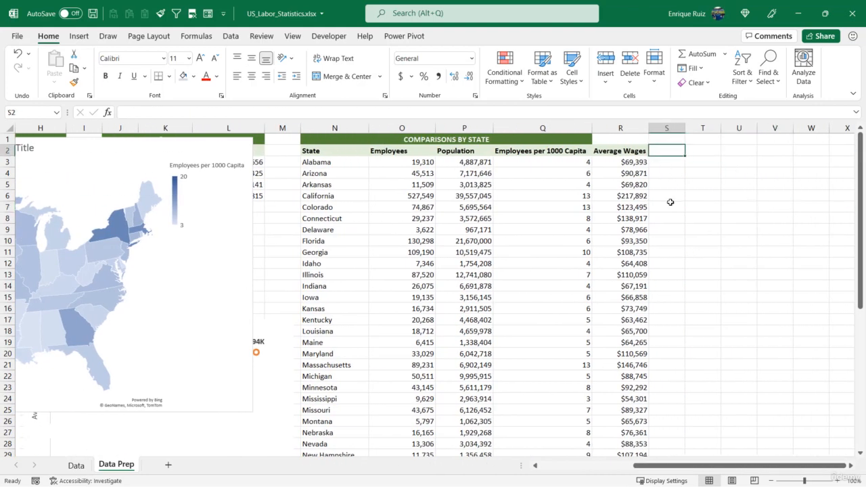
text(=)
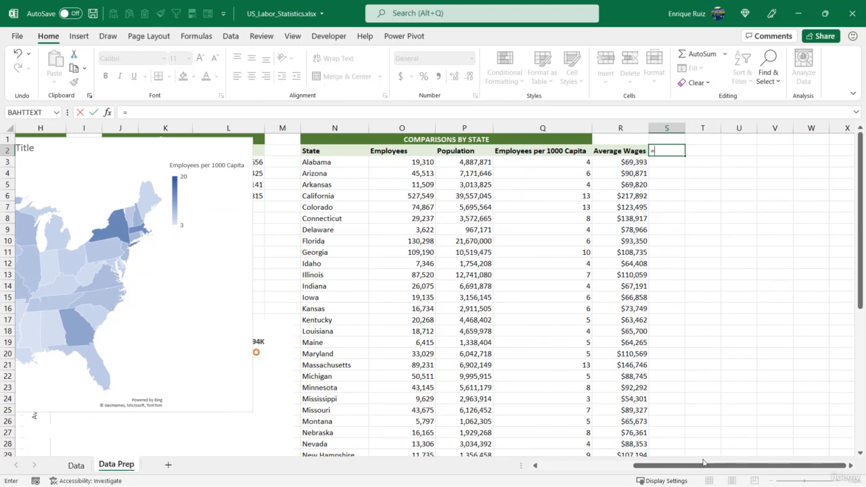
drag(704, 463, 610, 463)
click(145, 329)
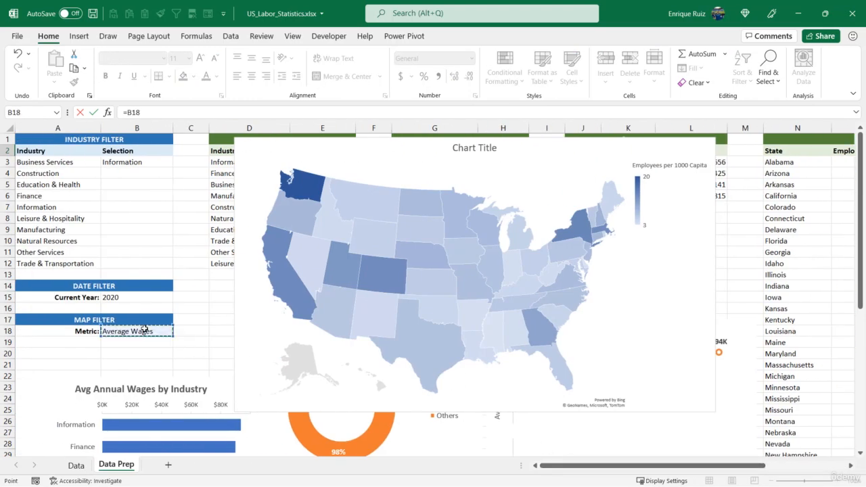
key(Return)
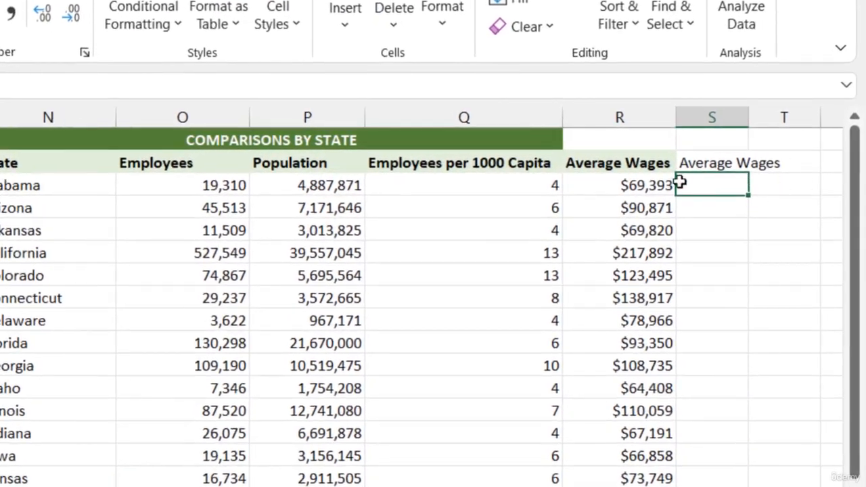
- Begin an IF formula in S3 whose logical test compares the linked header with the Average Wages header, $S$2=$R$2
text(=IF)
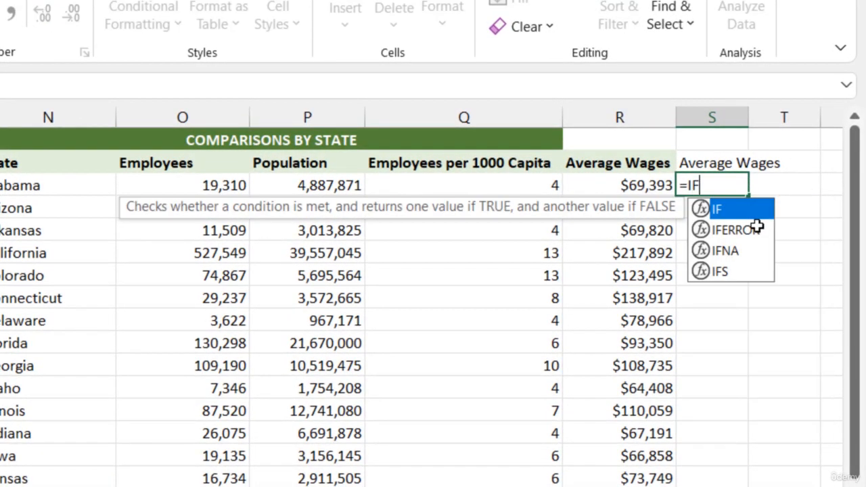
text(()
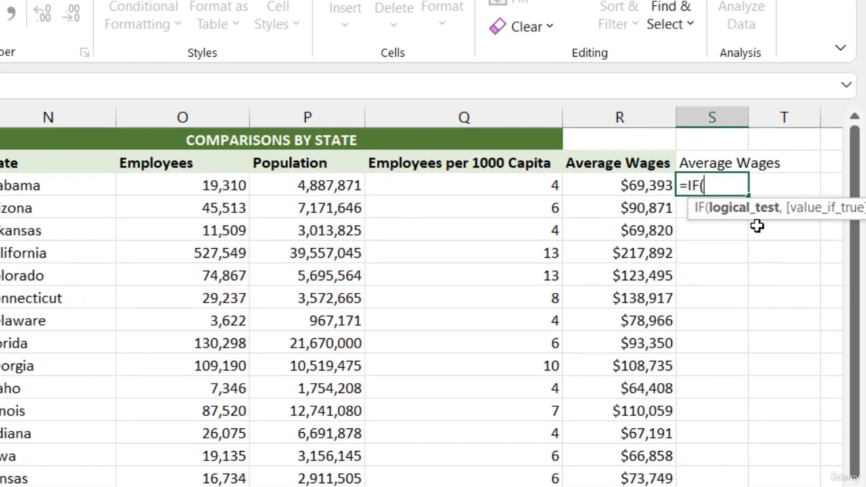
click(719, 162)
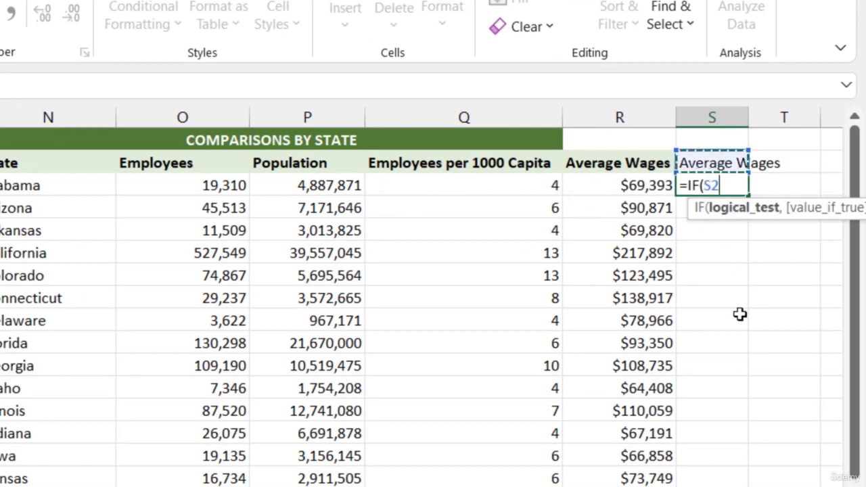
key(F4)
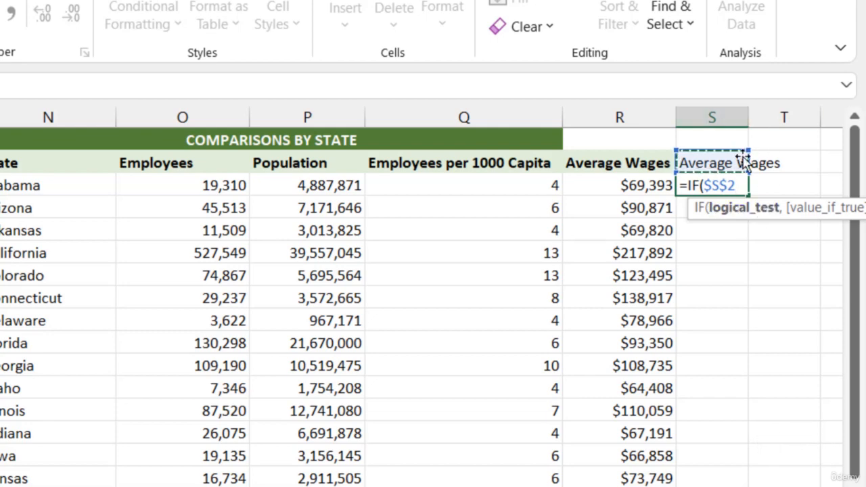
text(=)
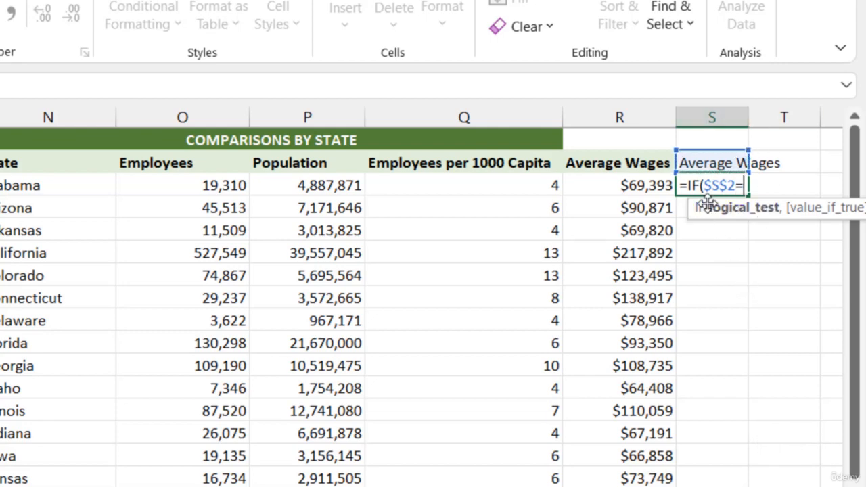
text("Aver)
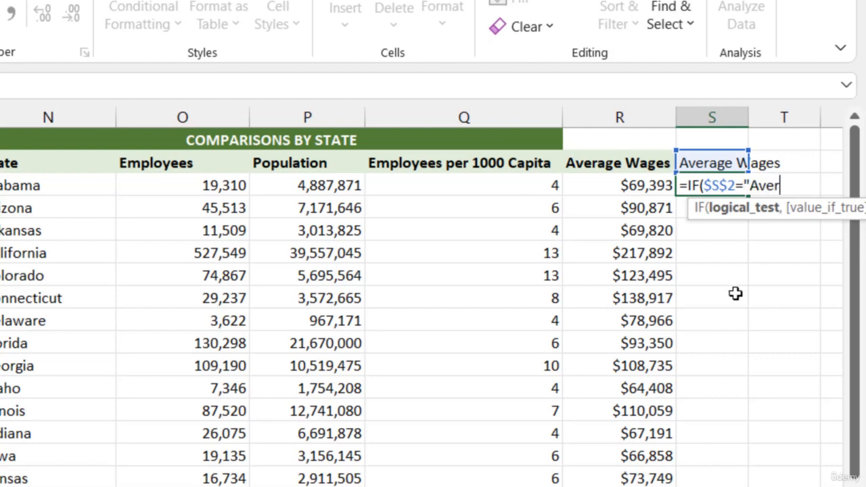
key(BackSpace)
key(BackSpace)
key(BackSpace)
key(BackSpace)
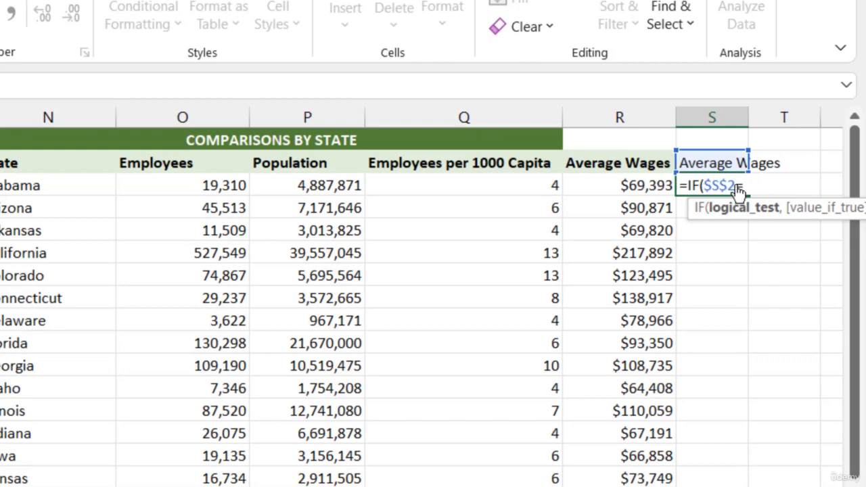
click(612, 160)
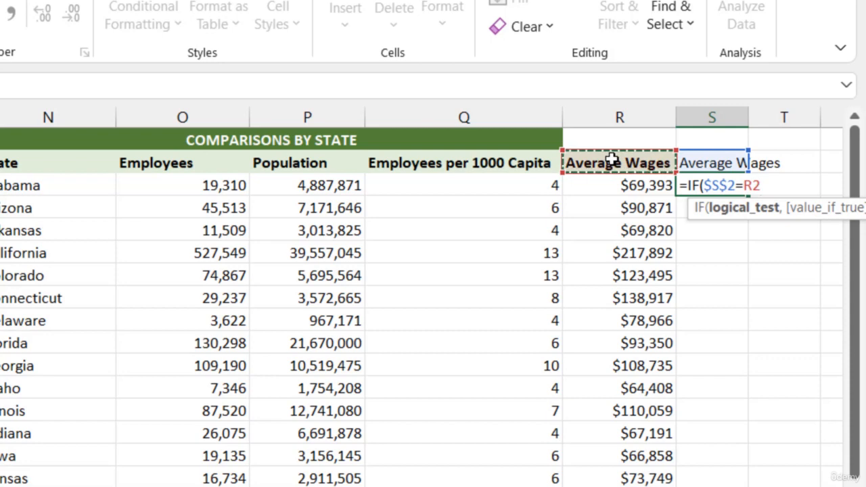
key(F4)
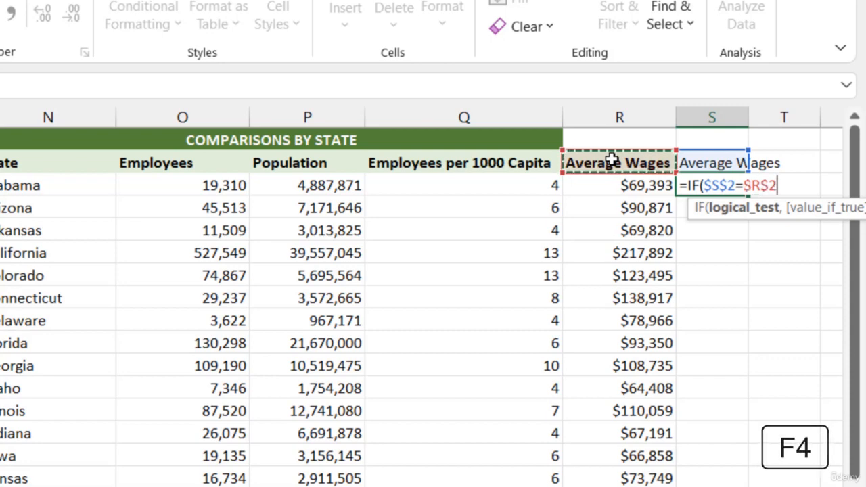
- Complete the S3 formula as =IF($S$2=$R$2,R3,Q3), returning the wage when the test is true and the per-capita figure otherwise
text(,)
click(620, 187)
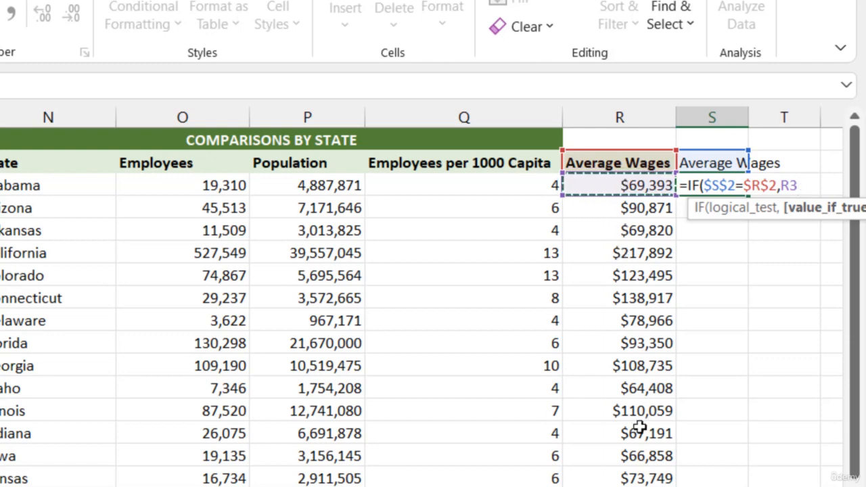
text(,)
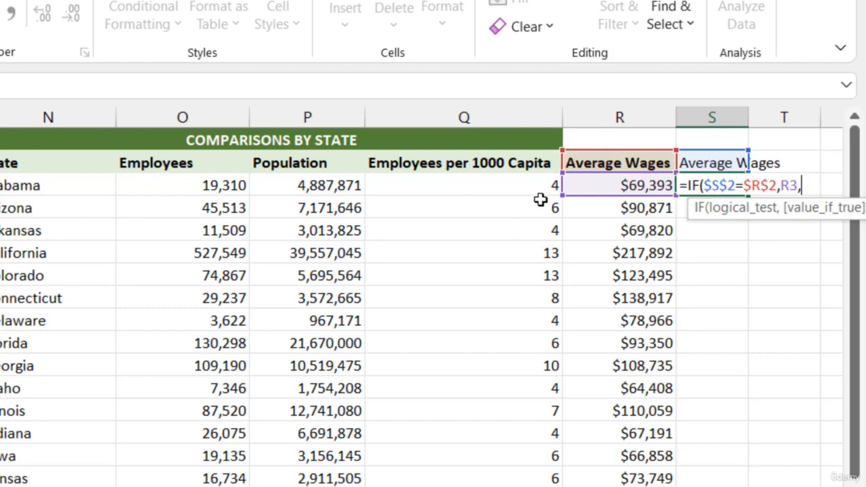
click(519, 188)
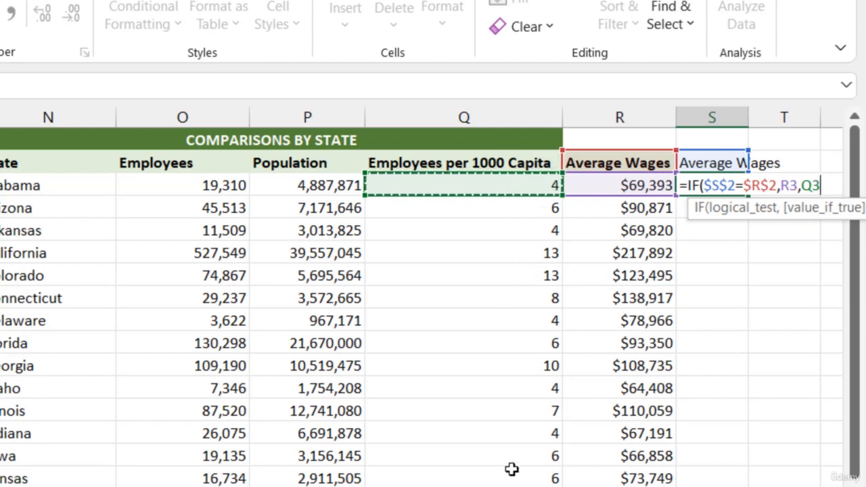
text())
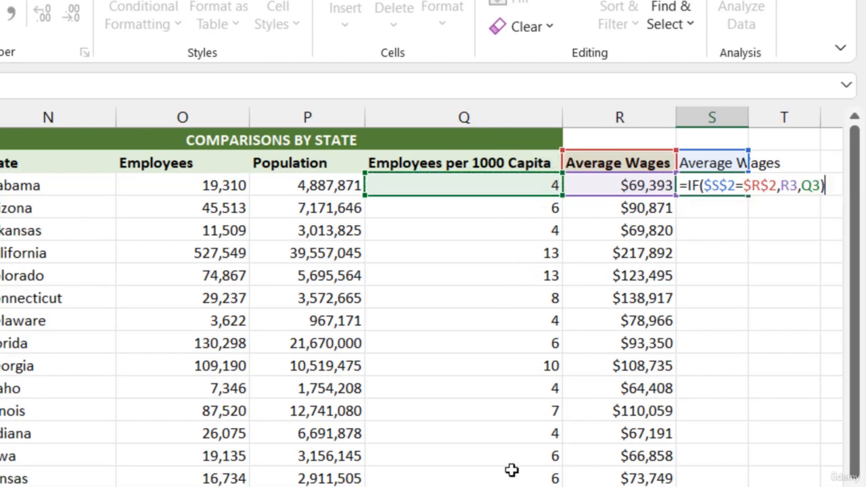
key(Return)
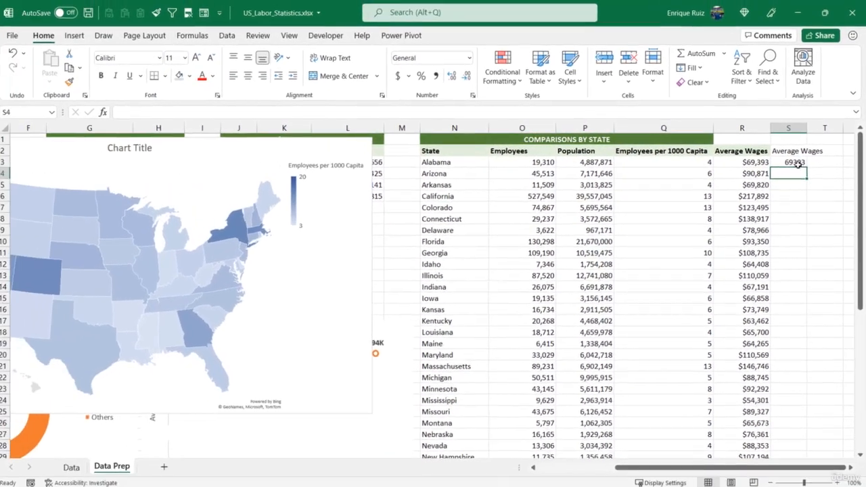
- Fill the S3 formula down column S for all states through row 50 and check the filled range
click(772, 167)
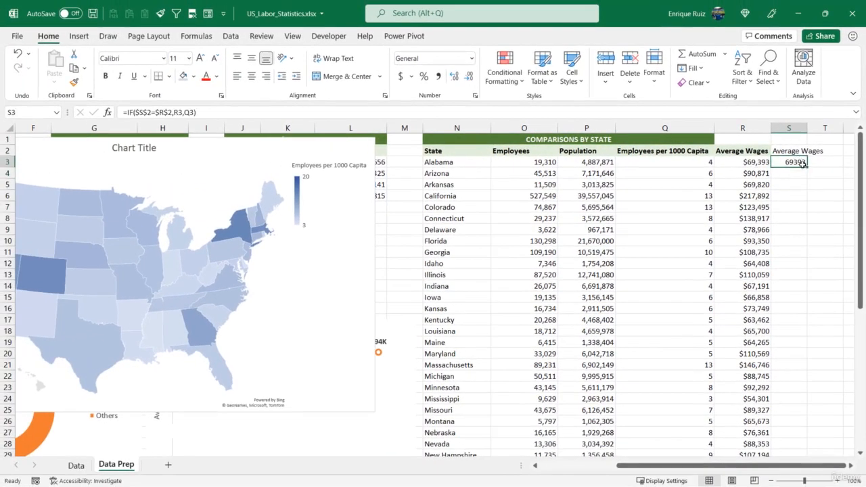
double_click(795, 174)
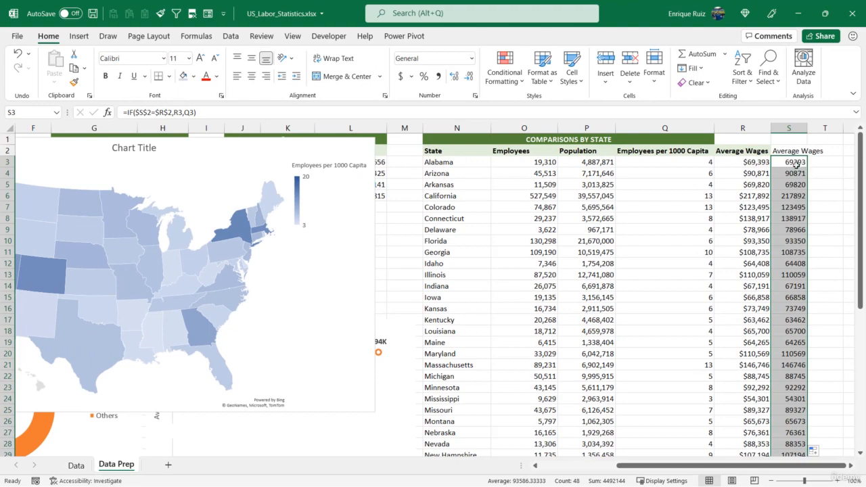
scroll(807, 215, down, 10)
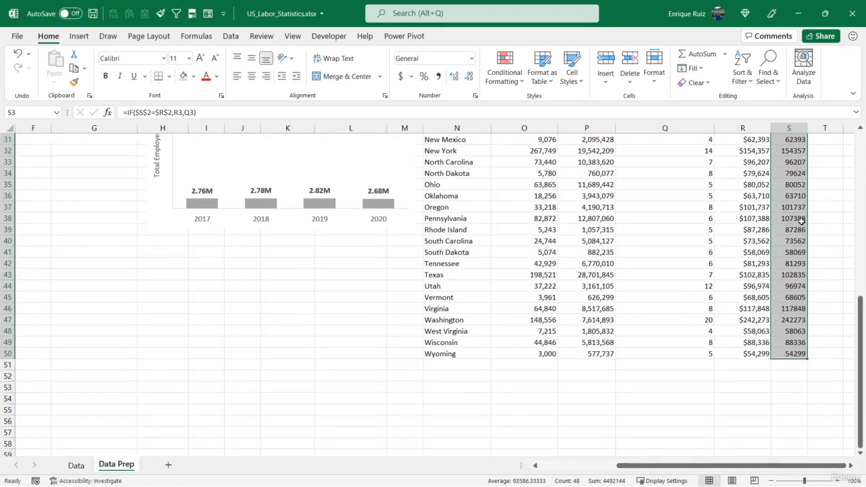
scroll(801, 226, up, 10)
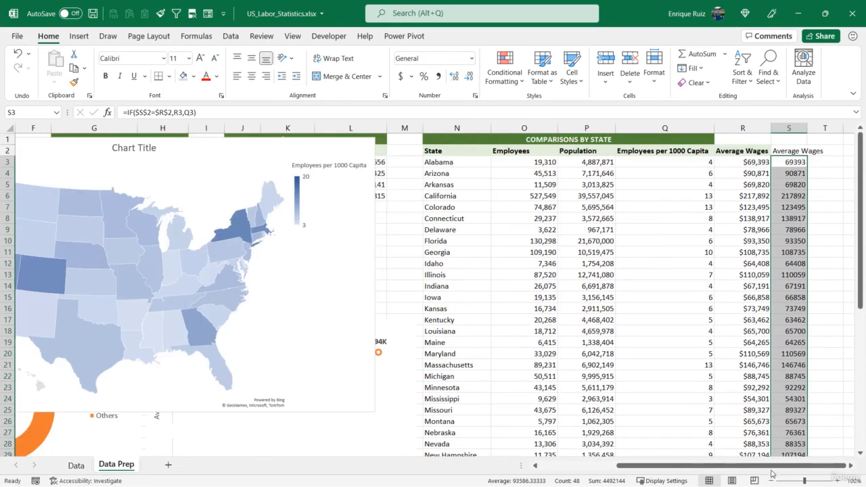
- Switch the map filter metric in B18 to Employees per 1000 Capita and check the dynamic column S
scroll(774, 409, left, 5)
click(160, 332)
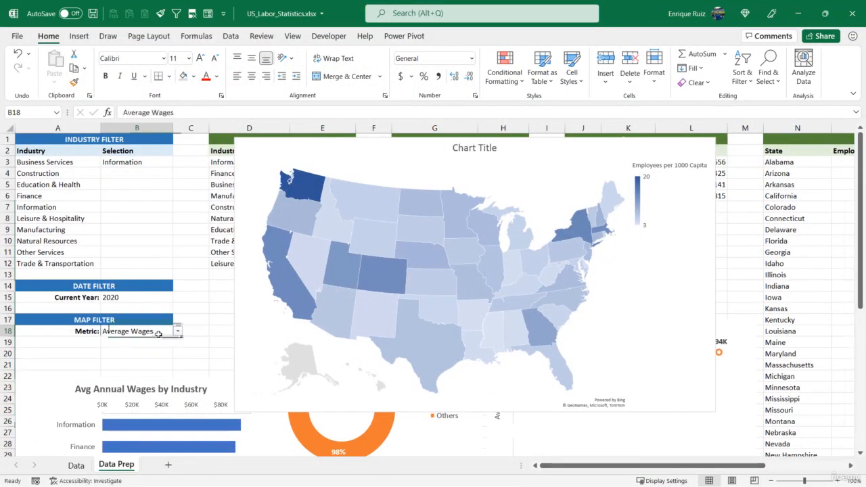
click(178, 331)
click(162, 341)
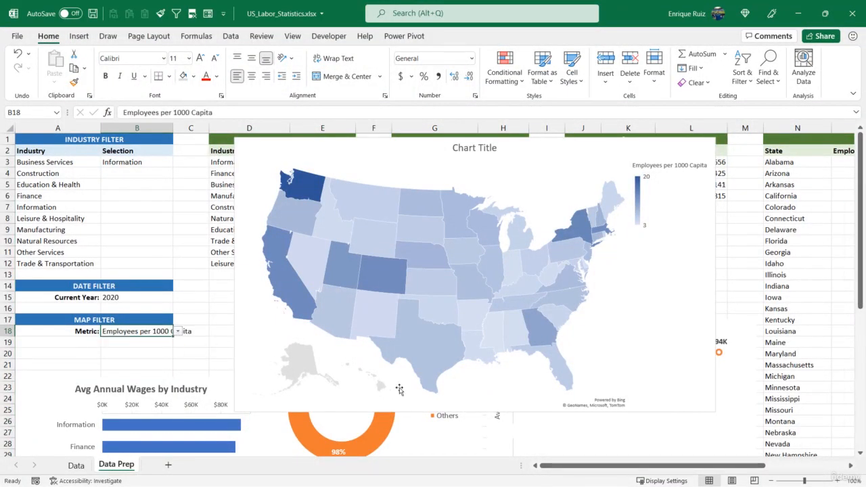
drag(626, 466, 702, 473)
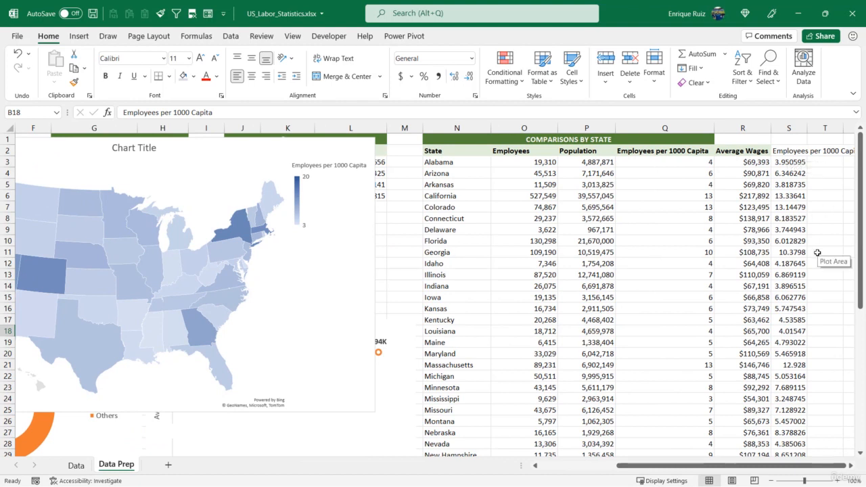
- Copy the Average Wages header's formatting to the dynamic metric header in S2
click(742, 151)
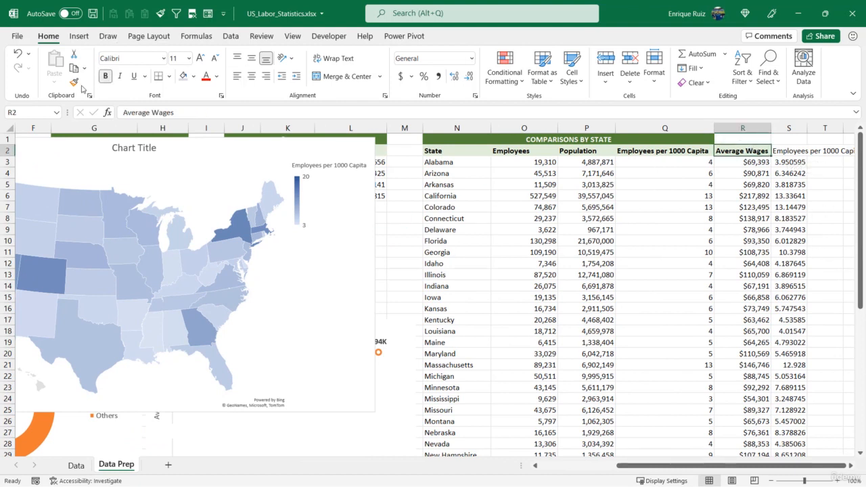
click(74, 82)
click(789, 151)
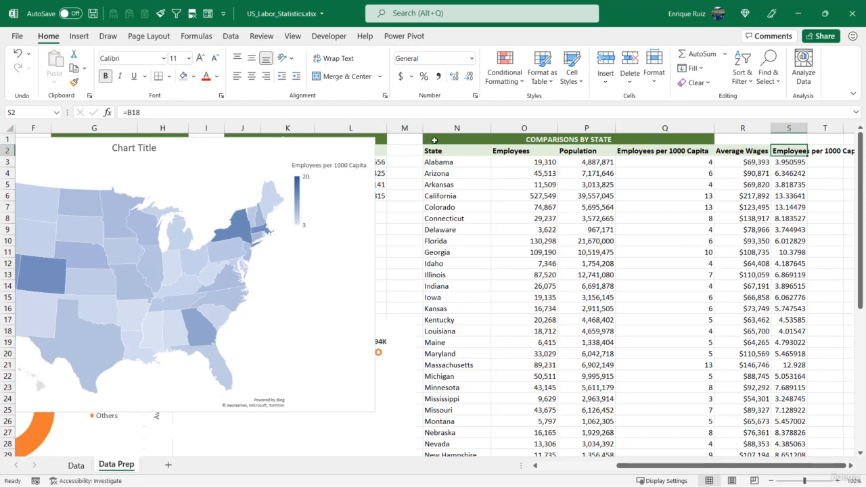
- Extend the COMPARISONS BY STATE heading's formatting across N1:S1 and autofit the width of column S
click(433, 140)
click(74, 82)
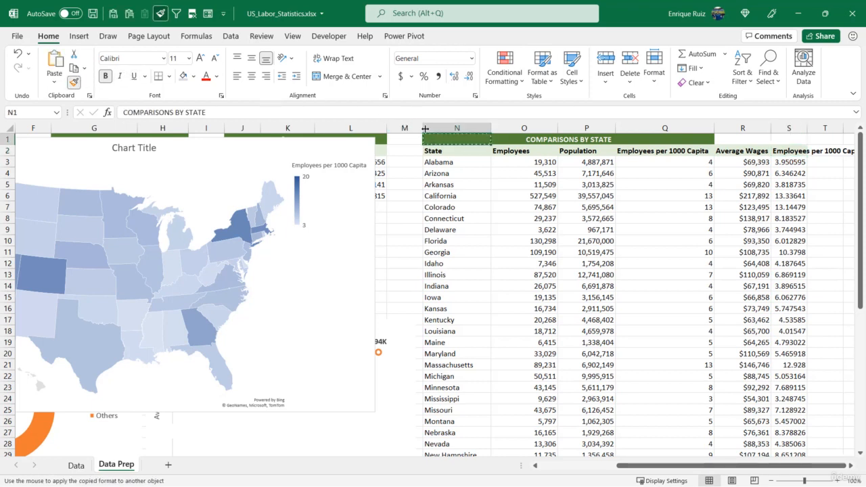
mouse_move(440, 139)
mouse_down()
mouse_move(654, 150)
mouse_move(802, 140)
mouse_up()
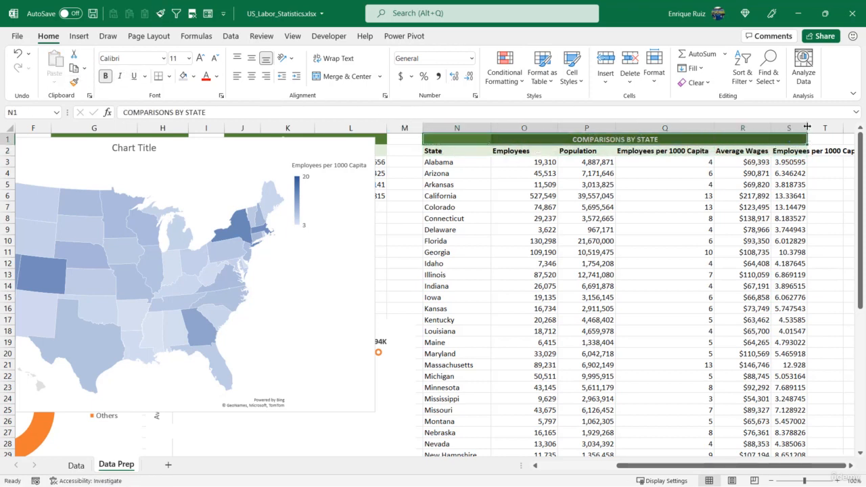
double_click(808, 128)
scroll(787, 467, right, 1)
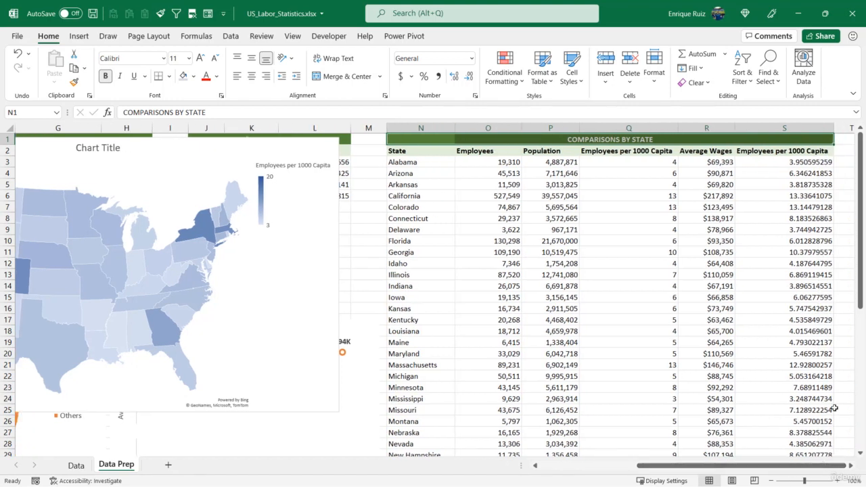
click(757, 238)
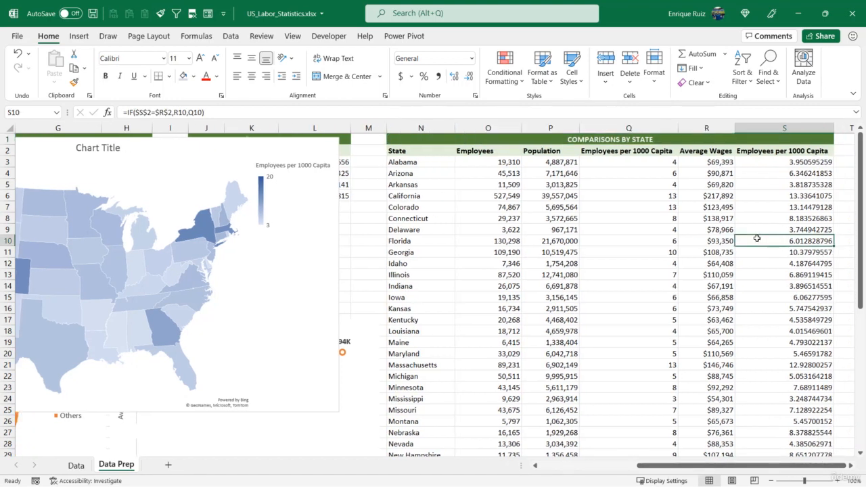
- Move the map chart's data series from column Q to the dynamic metric column S, and return to the map filter
click(197, 147)
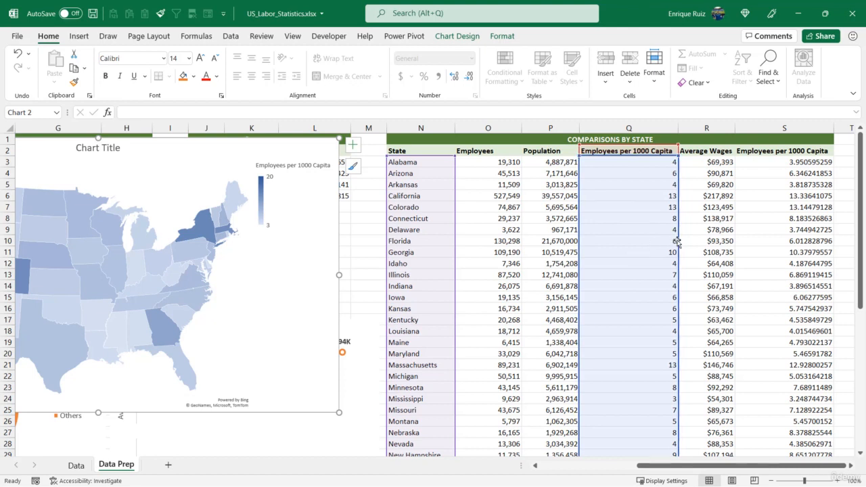
drag(680, 244, 777, 242)
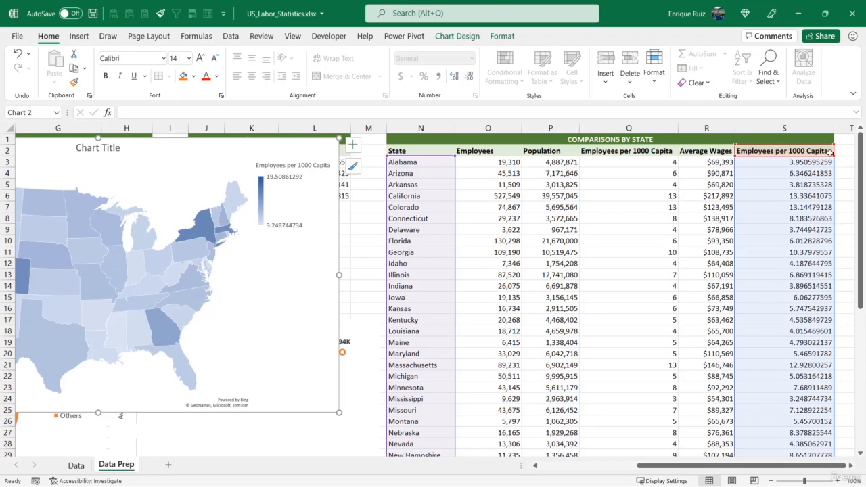
drag(717, 465, 638, 465)
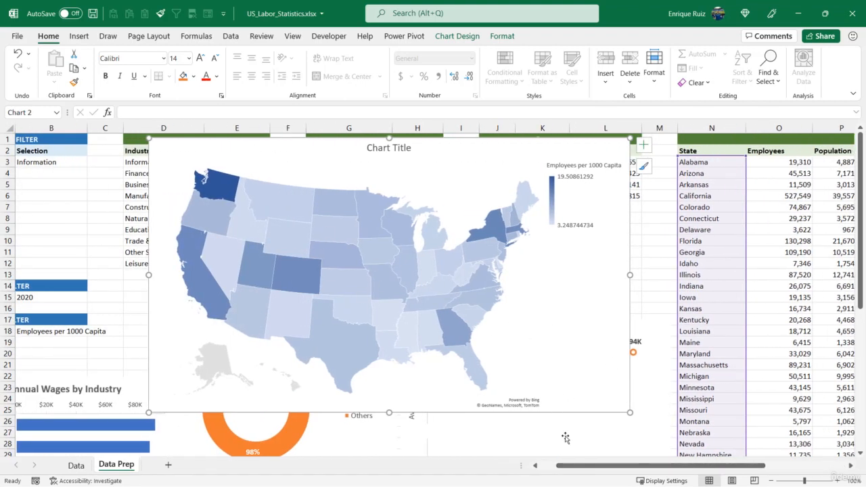
drag(580, 466, 563, 466)
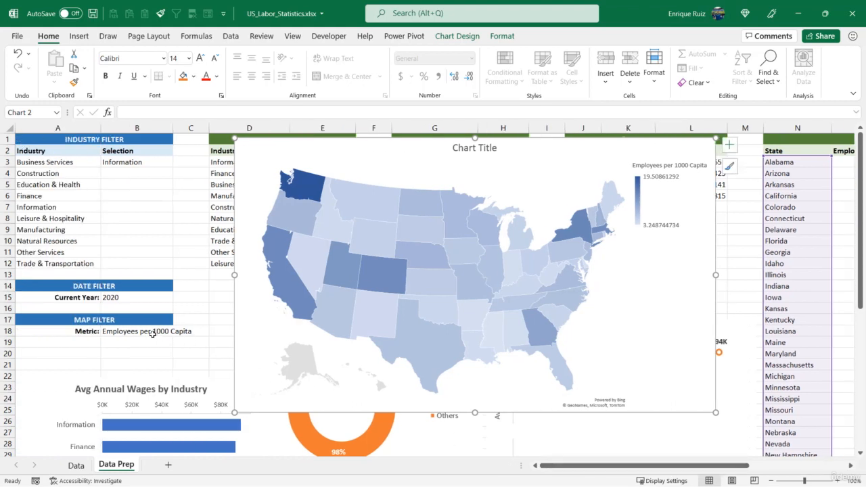
- Test the map filter in B18 by switching the metric to Average Wages and back to Employees per 1000 Capita
click(162, 331)
click(178, 331)
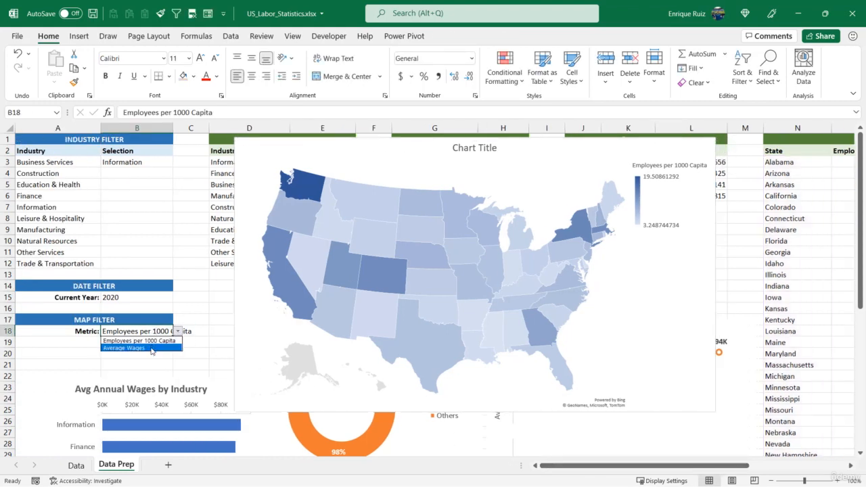
click(152, 351)
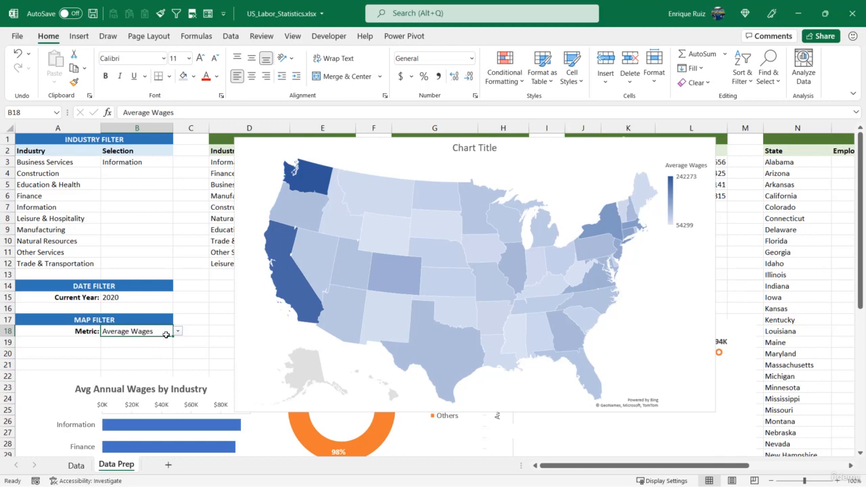
click(178, 331)
click(155, 344)
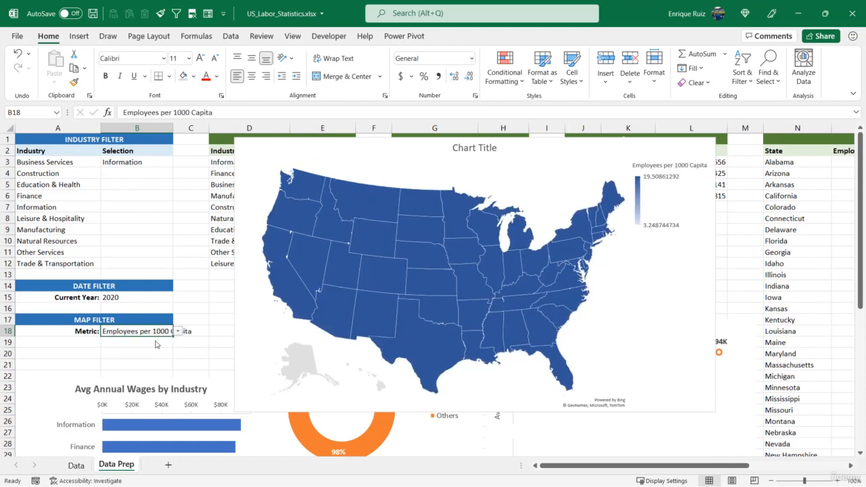
- Set the industry filter selection in B3 to Manufacturing
click(155, 163)
click(178, 162)
click(152, 207)
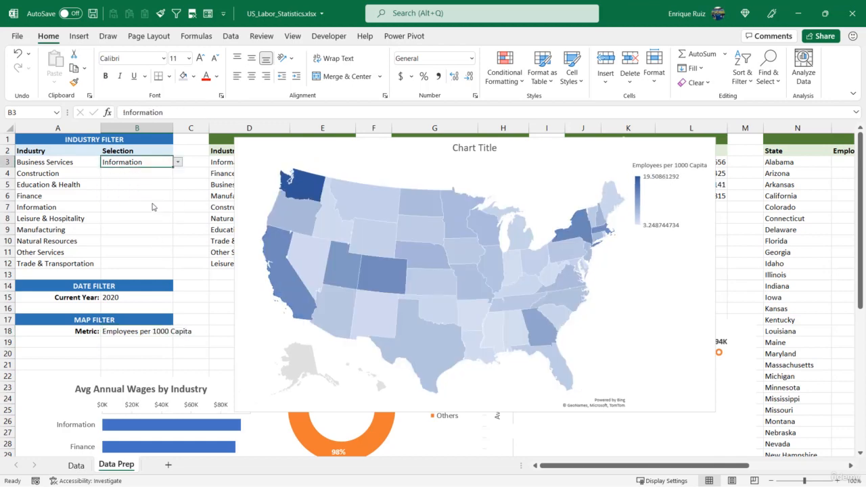
- Compare the Manufacturing map under Average Wages, return the metric to Employees per 1000 Capita, and inspect a state's value
click(156, 332)
click(178, 332)
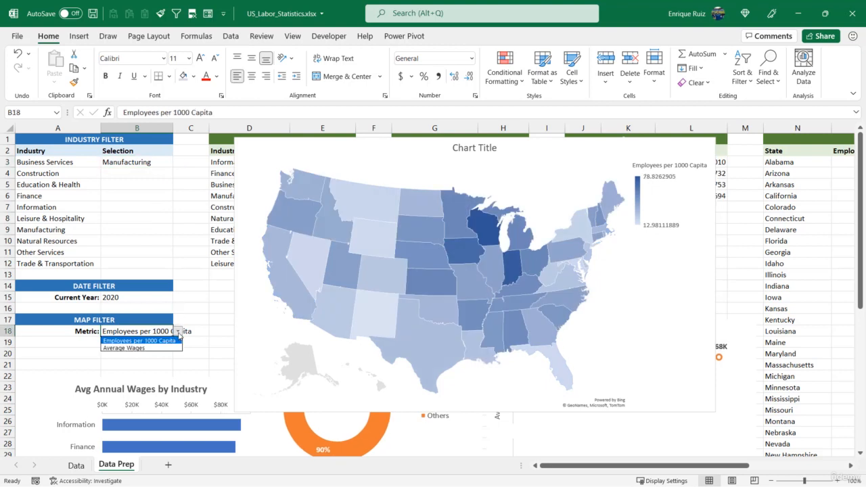
click(163, 352)
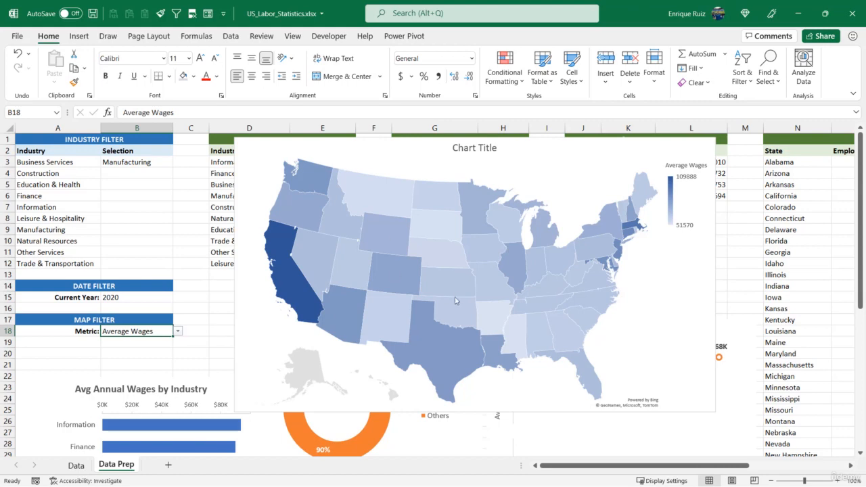
click(178, 331)
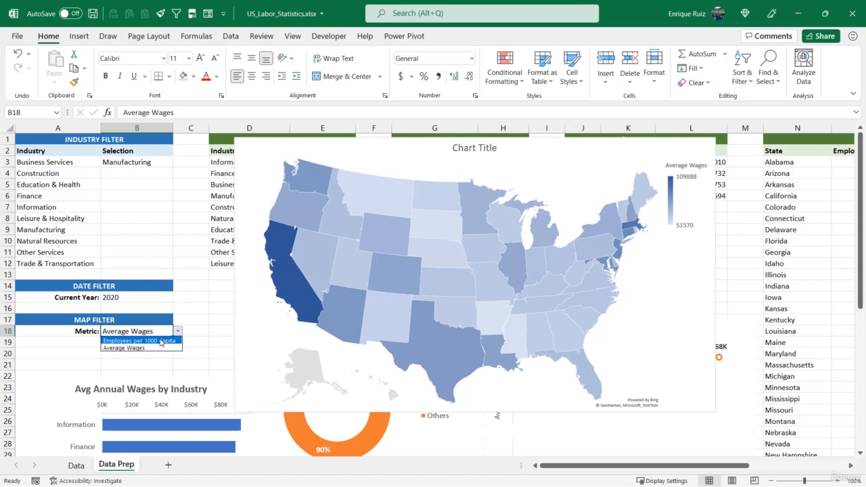
click(161, 340)
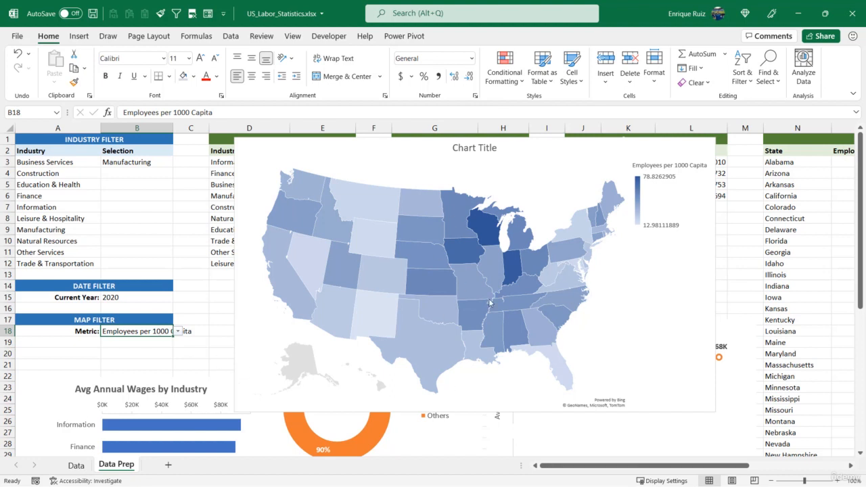
mouse_move(490, 303)
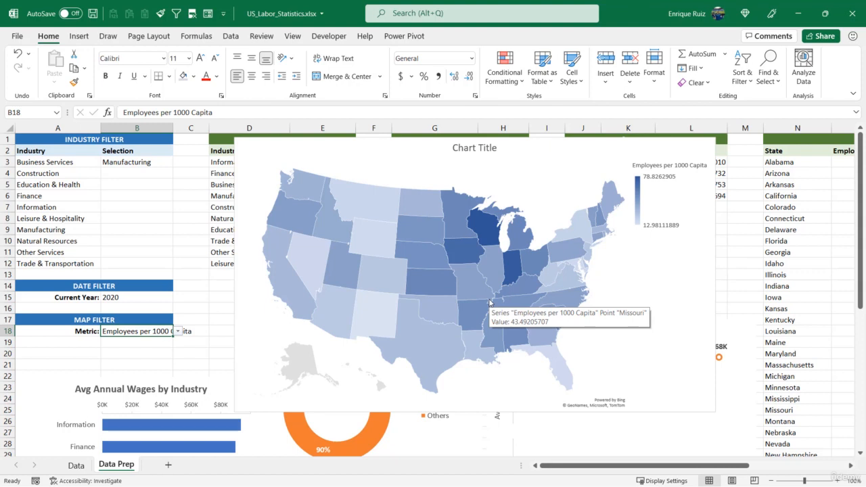
- Open the map chart's data series formatting and set the series color to Diverging (3-color)
click(459, 275)
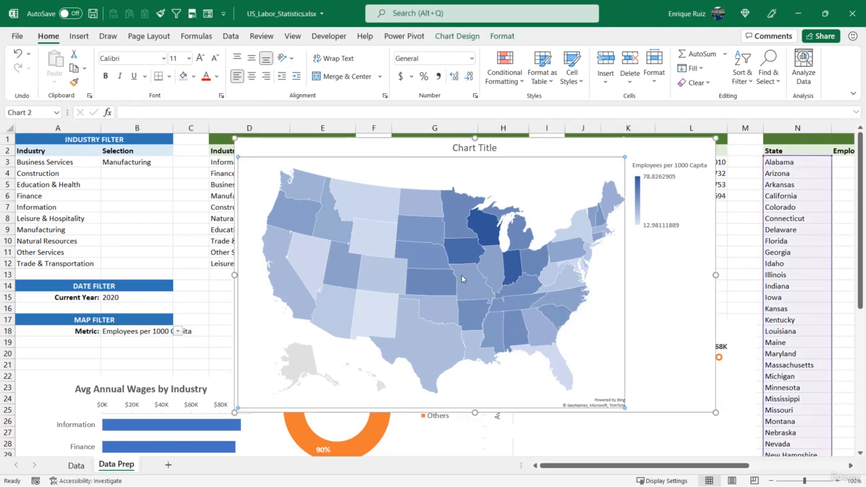
right_click(462, 275)
click(513, 400)
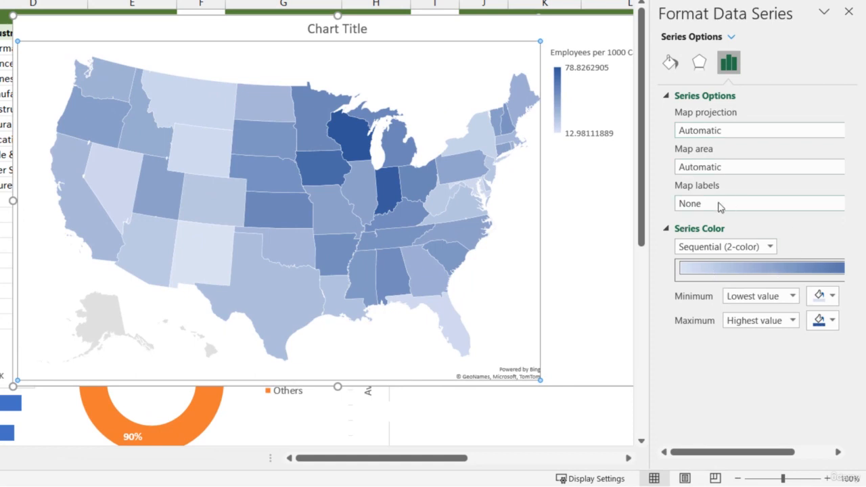
click(768, 247)
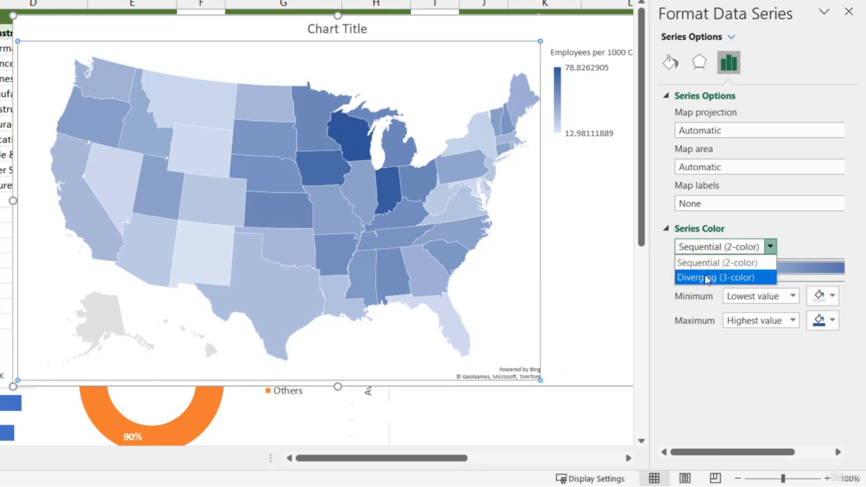
click(728, 279)
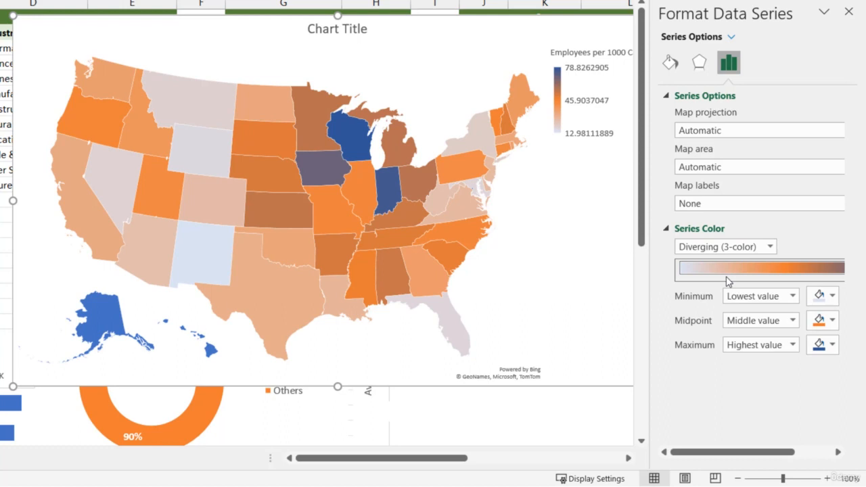
- Set the map series' minimum color to dark orange and its midpoint color to white
click(832, 297)
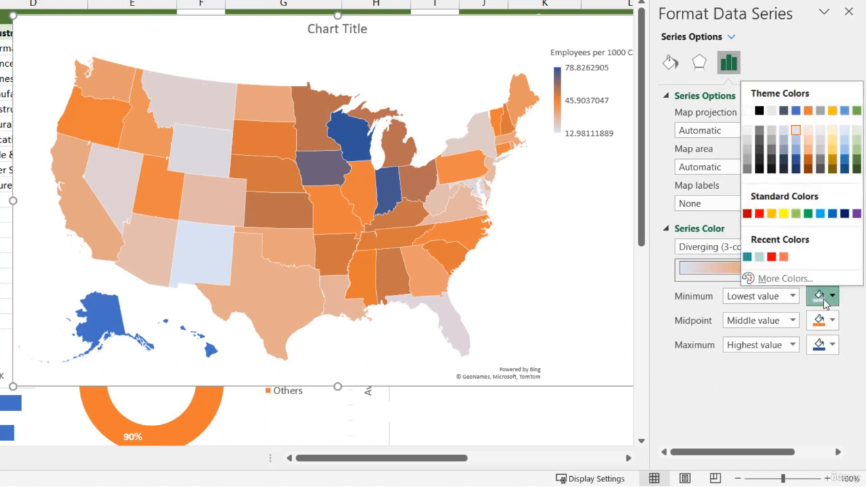
click(808, 164)
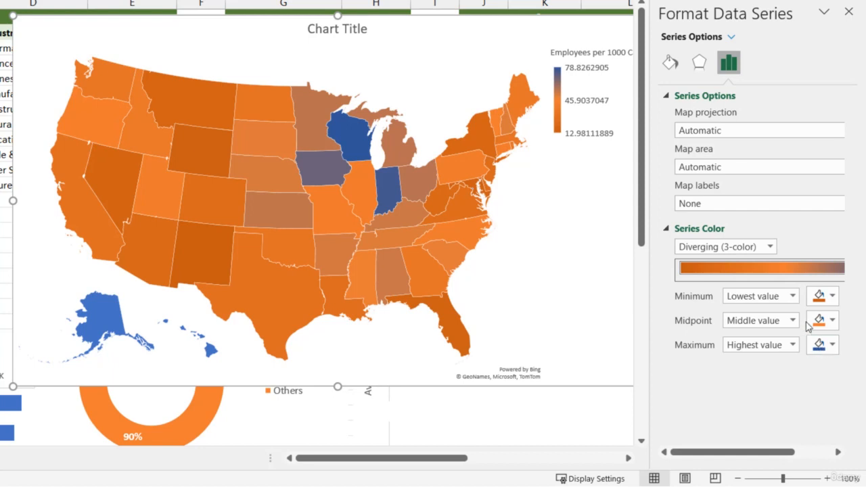
click(832, 320)
click(747, 136)
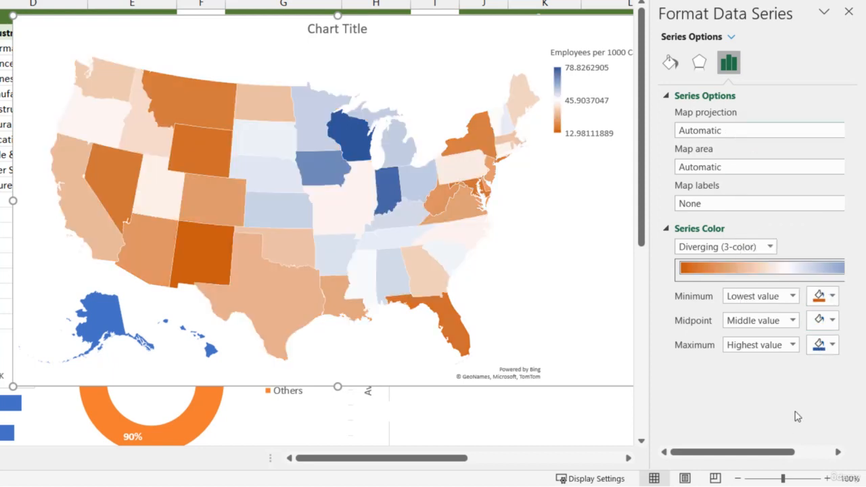
- Change the series color midpoint to the Number type with a value of 0, and close the series formatting
drag(650, 257, 574, 256)
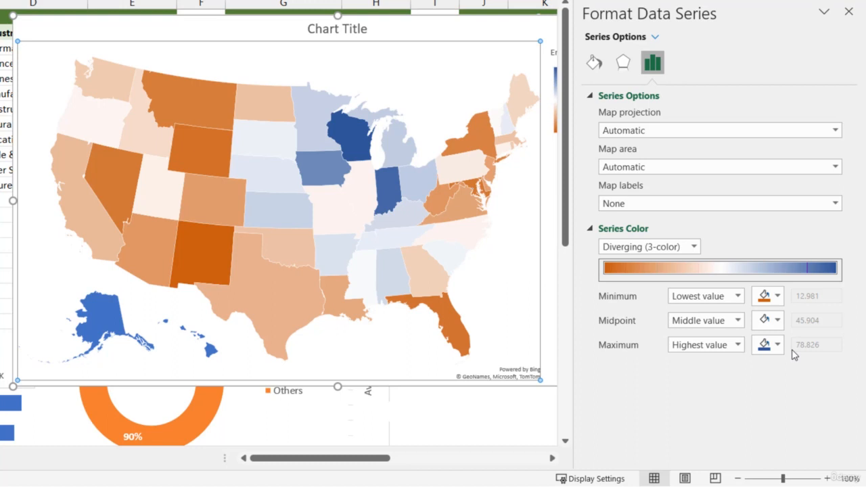
click(739, 321)
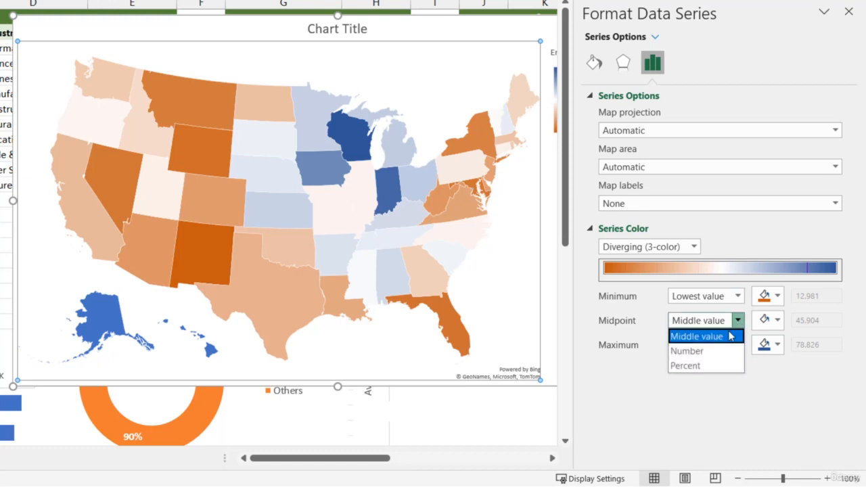
click(719, 350)
click(799, 322)
double_click(800, 322)
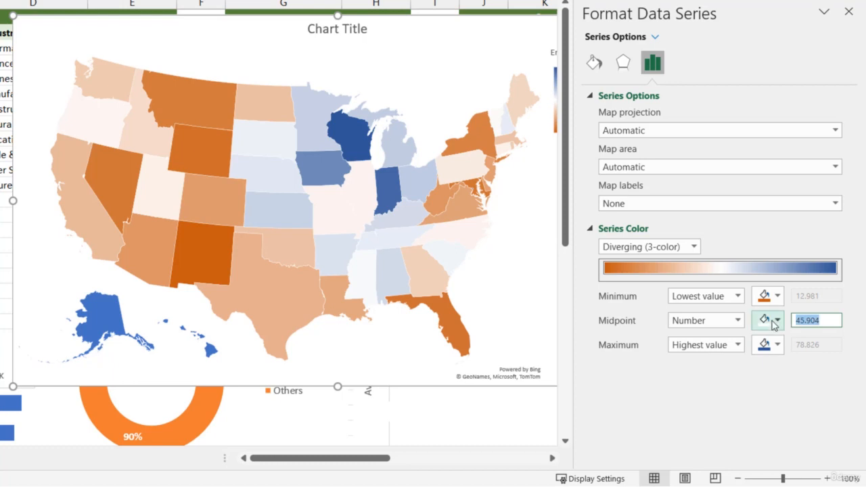
text(0)
key(Return)
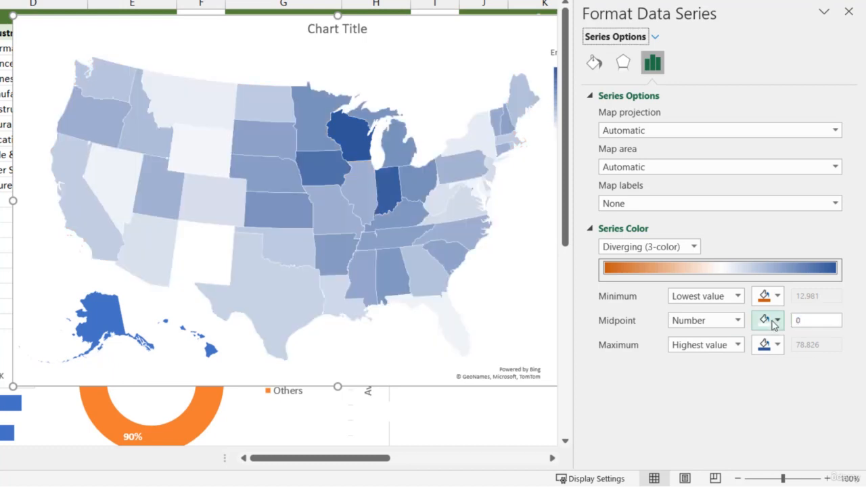
click(849, 11)
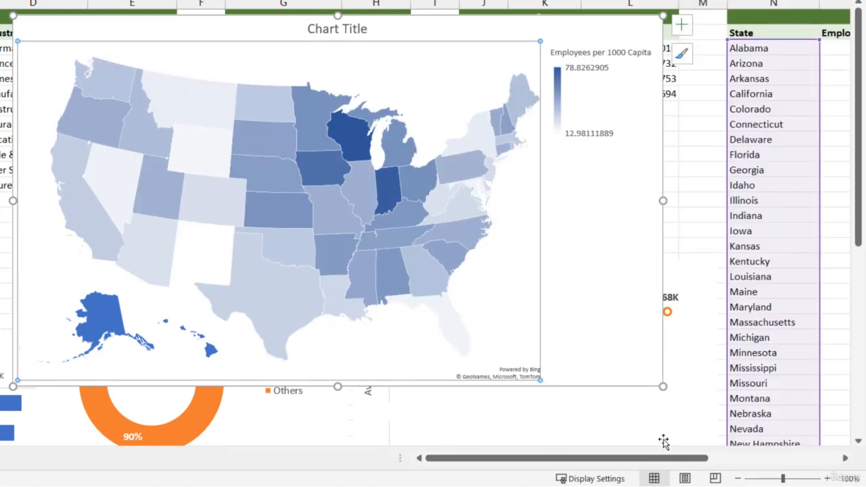
- Negate the wages reference in S3 so the formula reads =IF($S$2=$R$2,-R3,Q3), and fill it down column S for all states
drag(675, 458, 807, 458)
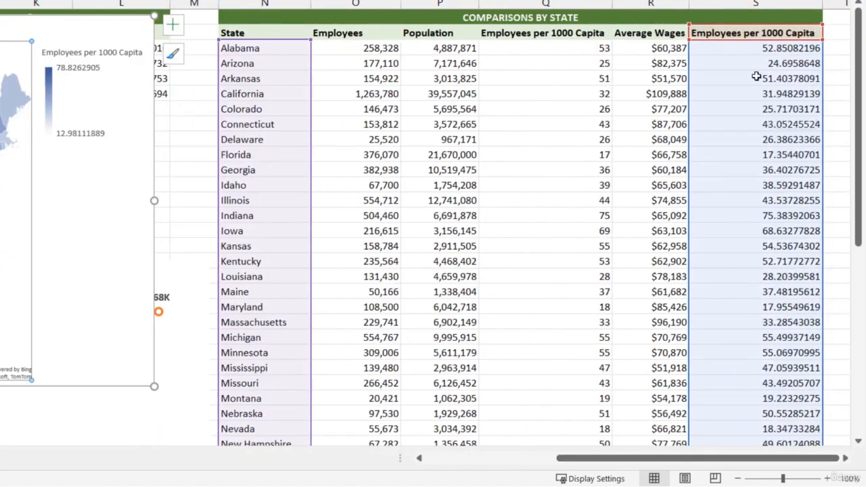
click(755, 48)
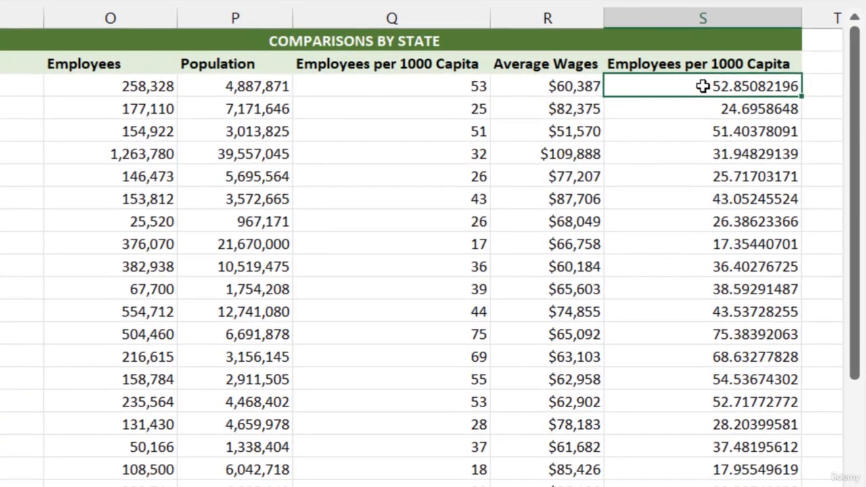
double_click(703, 86)
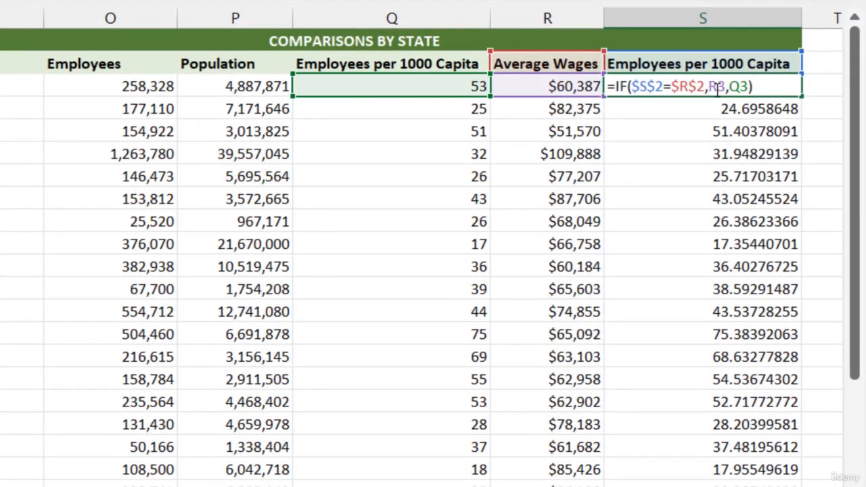
click(710, 86)
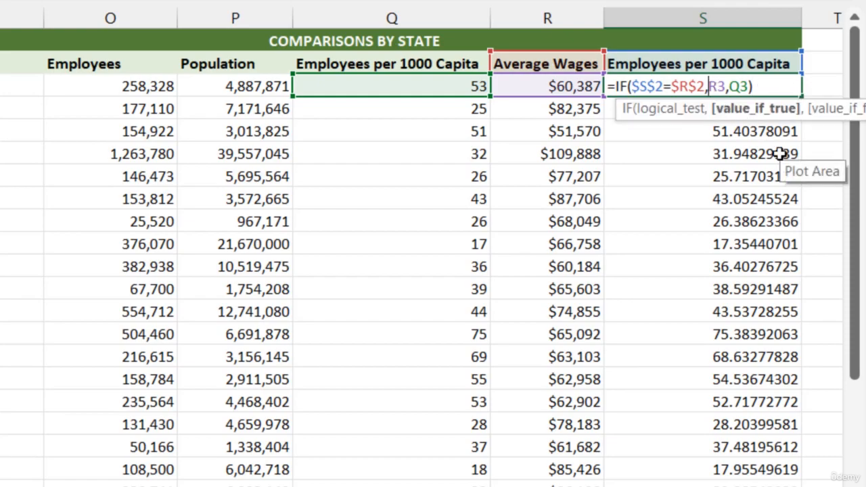
text(-)
key(Return)
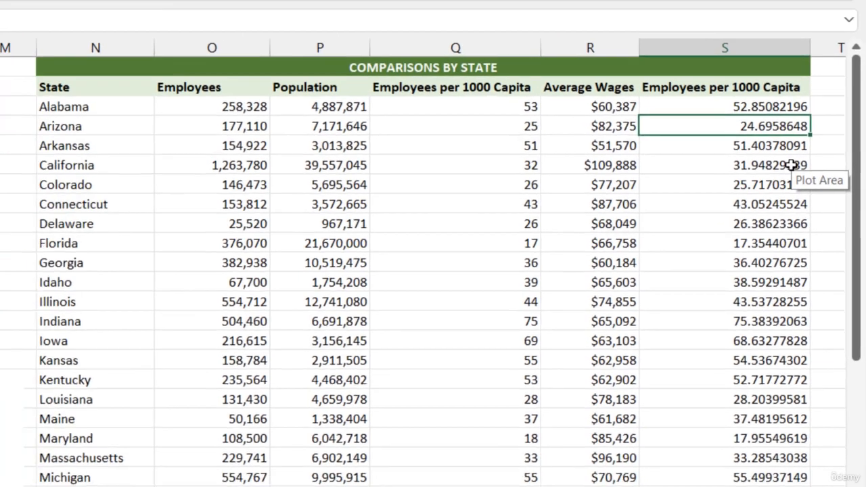
key(Up)
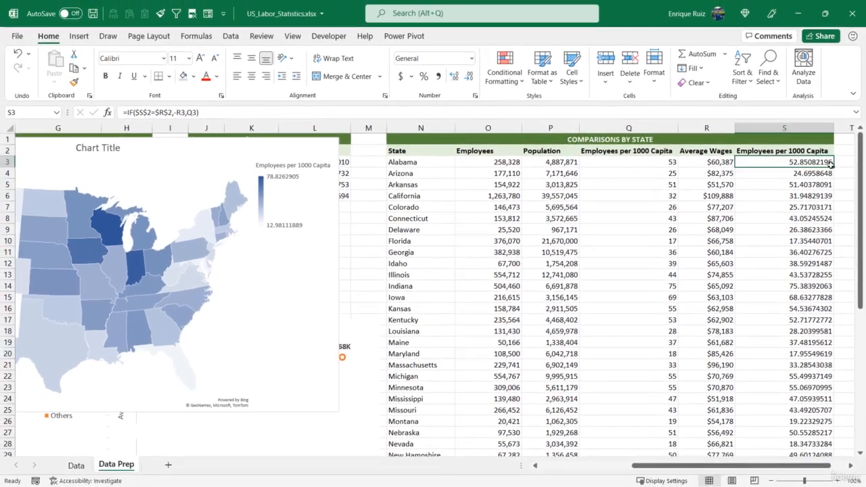
double_click(835, 167)
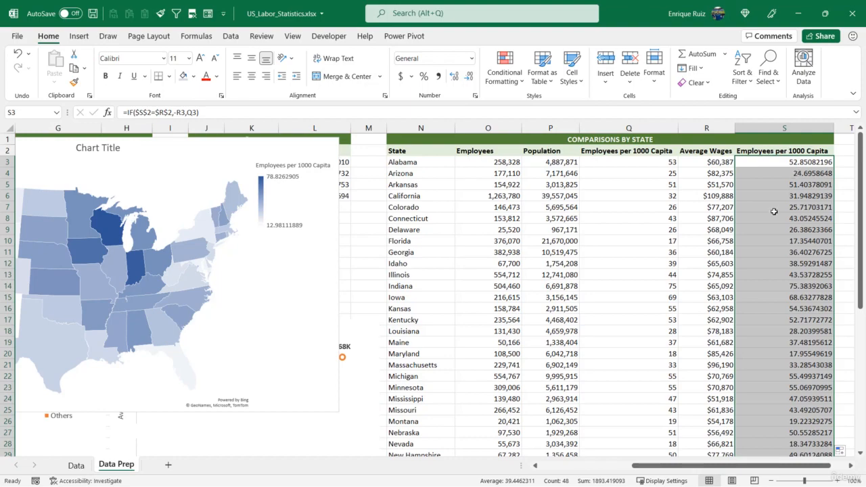
scroll(774, 179, down, 10)
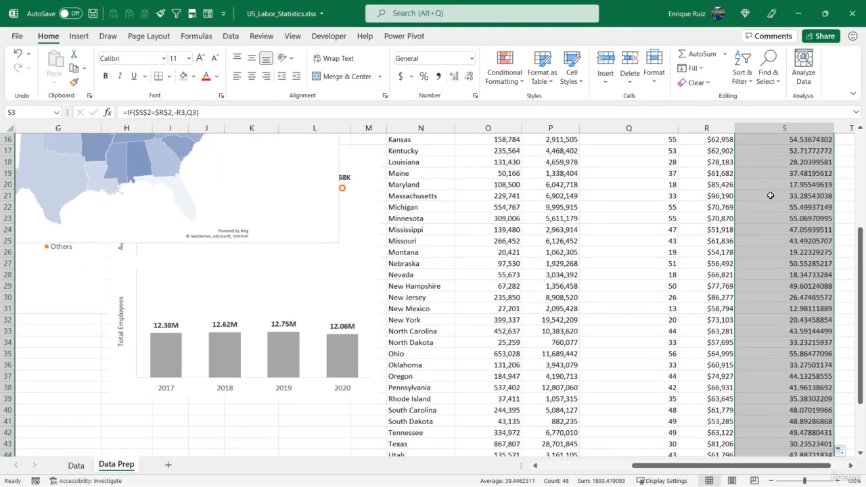
scroll(769, 203, up, 10)
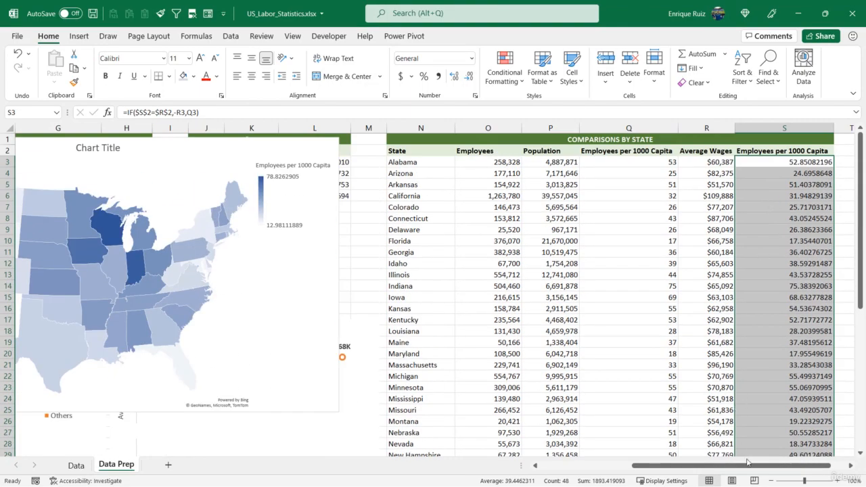
- Switch the map filter metric in B18 to Average Wages and check the recolored map against the dynamic column S
drag(750, 466, 598, 463)
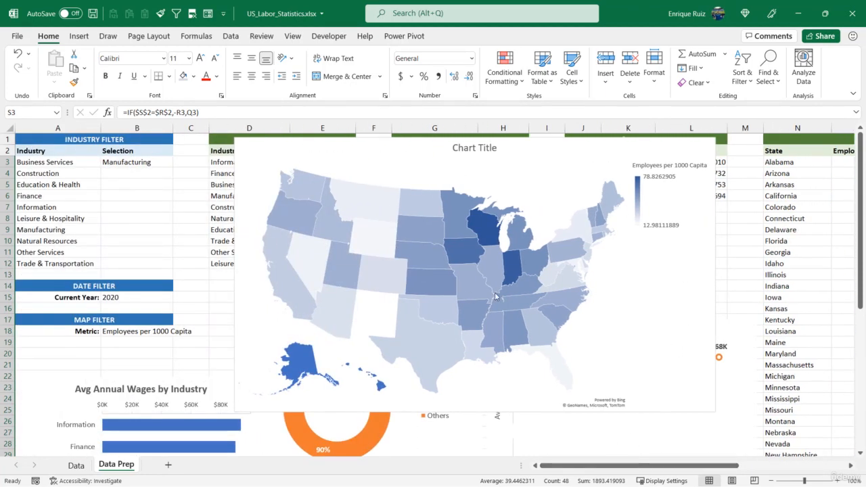
mouse_move(496, 296)
mouse_move(470, 291)
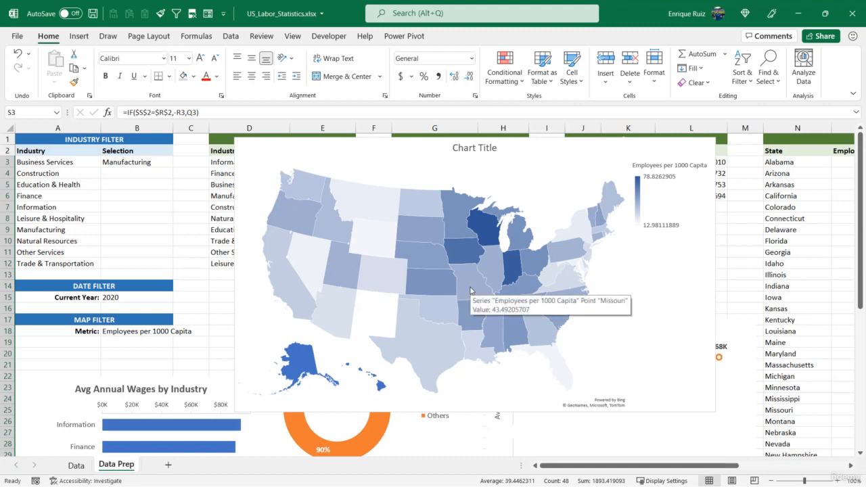
click(140, 330)
click(178, 332)
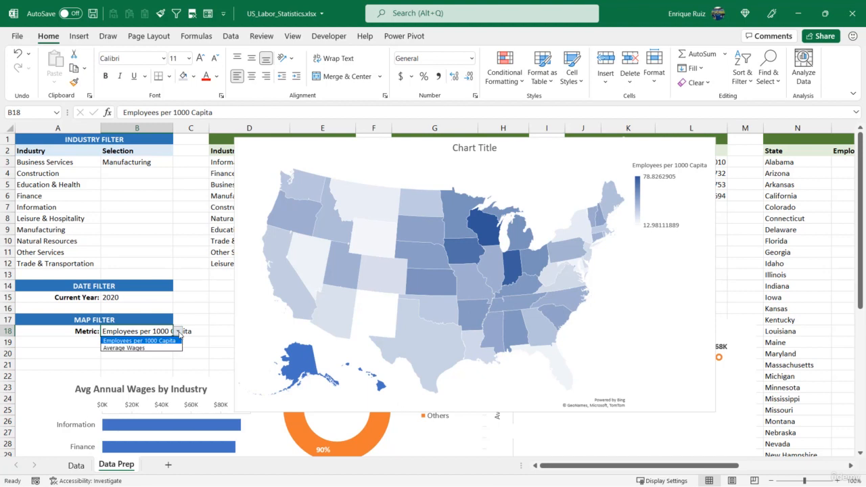
click(136, 349)
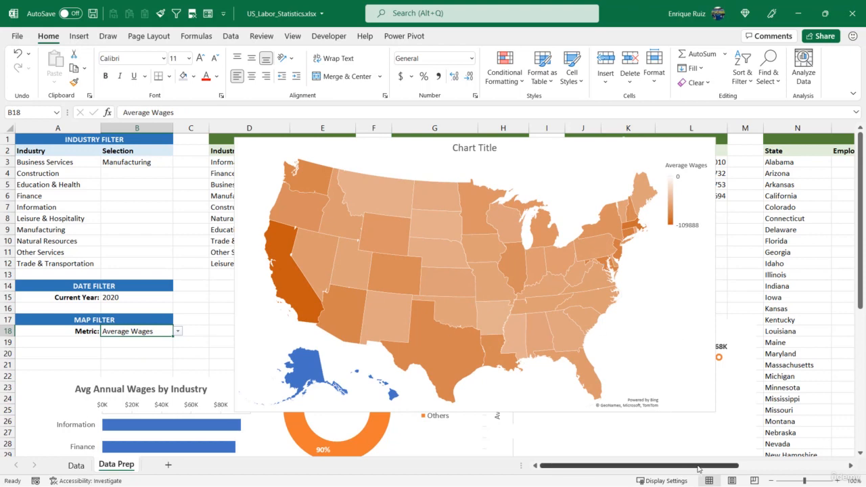
drag(684, 466, 775, 465)
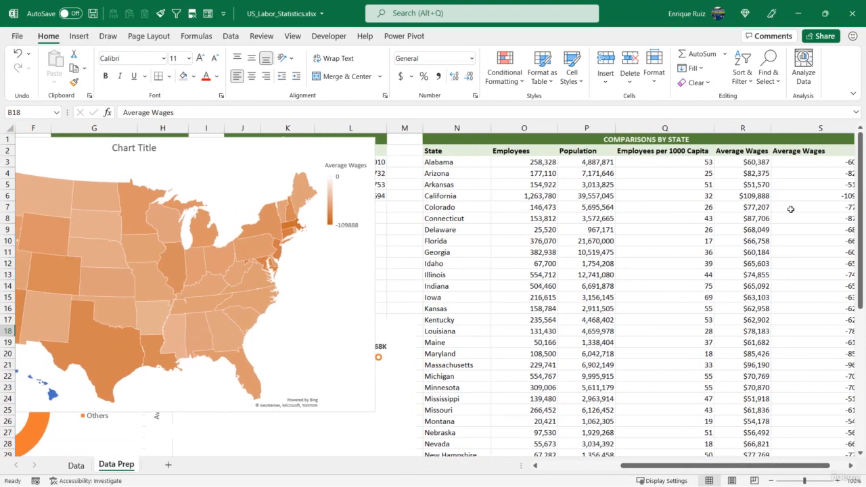
scroll(599, 245, left, 5)
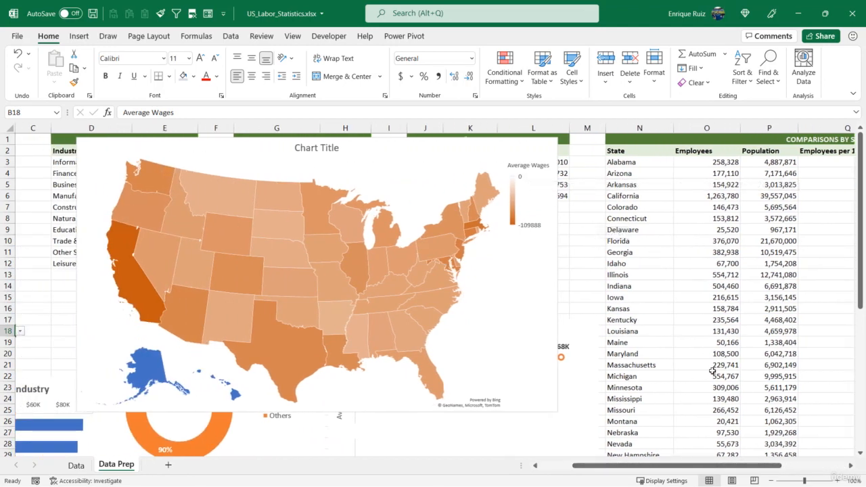
- Select the dynamic metric values in column S and choose the custom number format #,##0 for them
drag(734, 465, 806, 466)
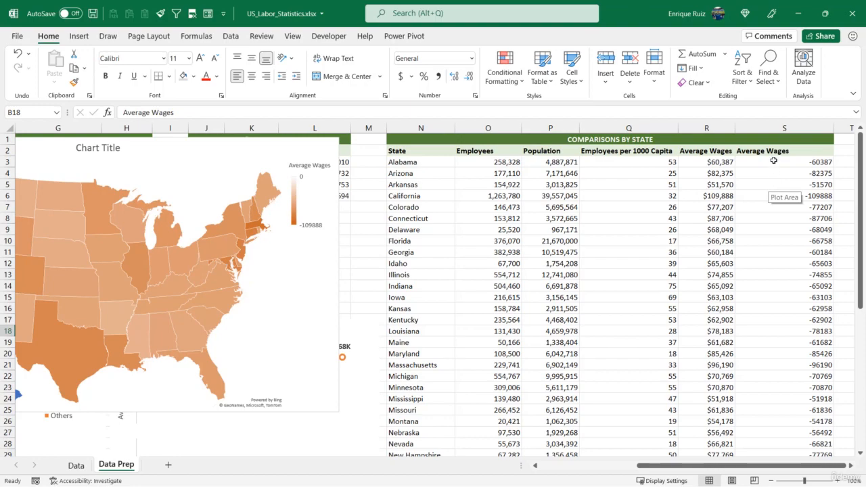
drag(773, 160, 799, 432)
scroll(775, 358, up, 8)
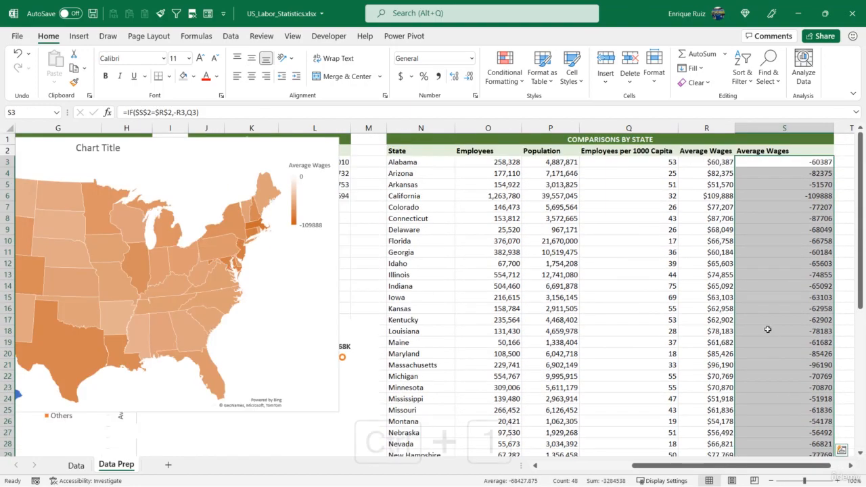
key(ctrl+1)
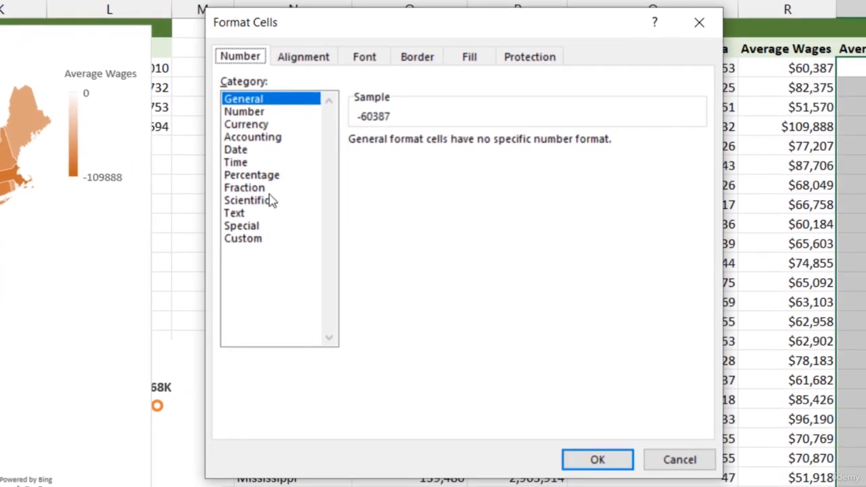
click(250, 244)
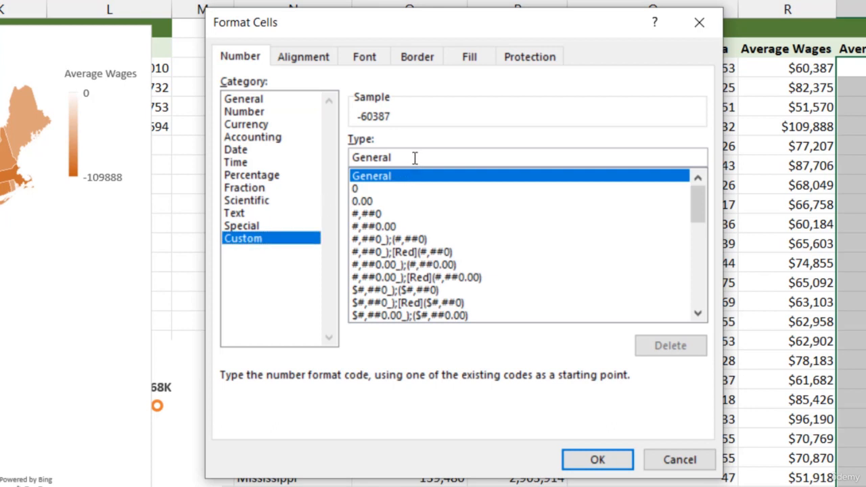
drag(414, 158, 347, 161)
key(BackSpace)
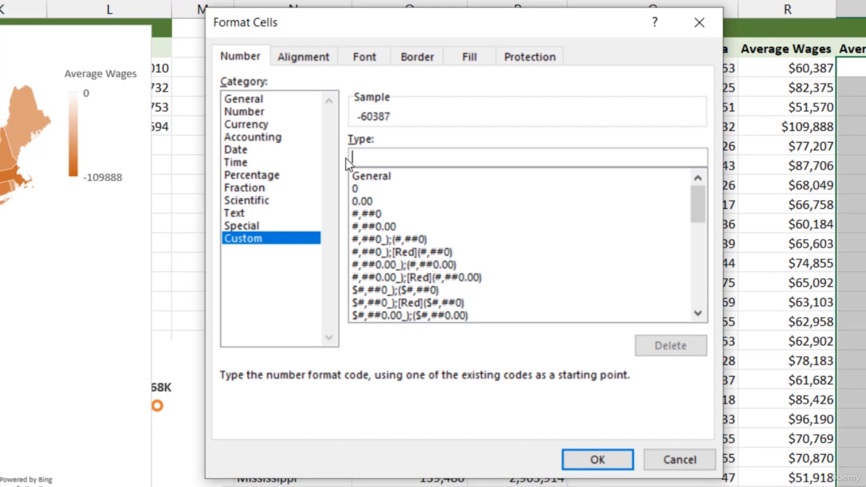
click(372, 213)
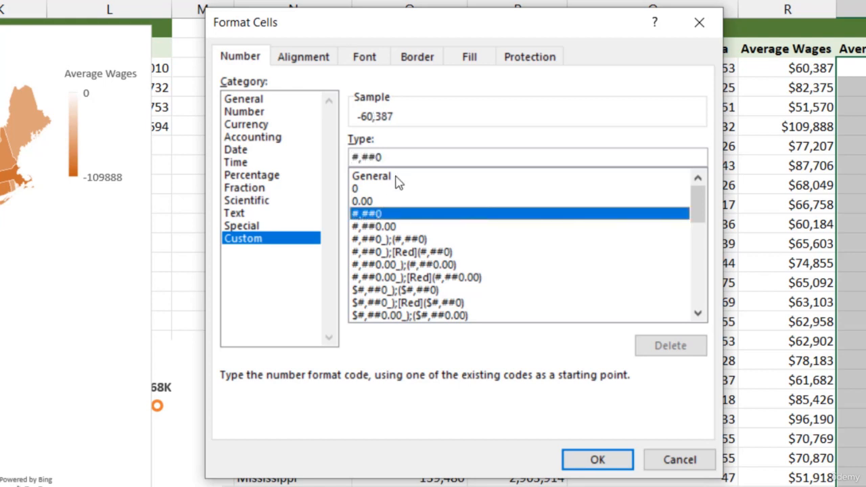
- Extend the custom format to #,##0;$#,##0 so negative wages display as positive dollar amounts, and apply it
click(405, 157)
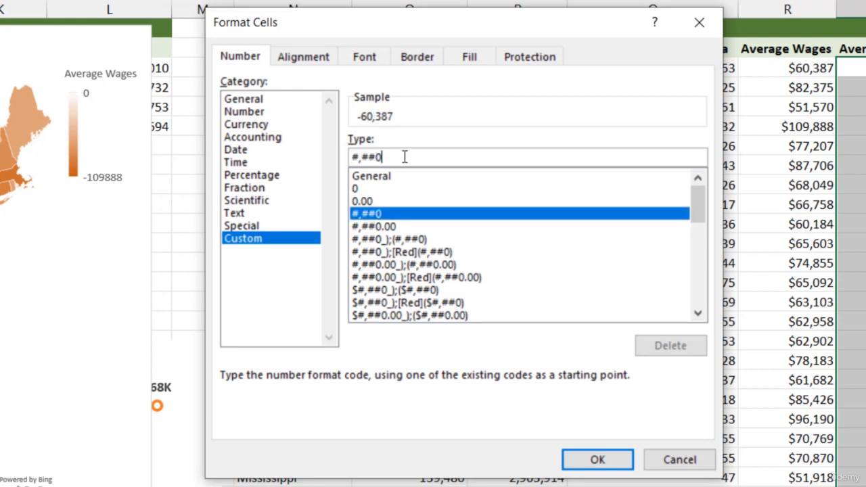
text(;)
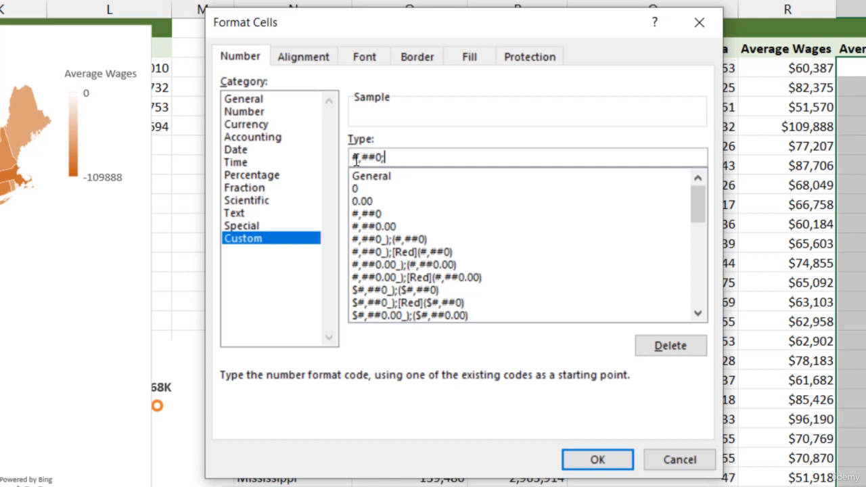
drag(356, 159, 383, 158)
click(404, 157)
text($#,##0)
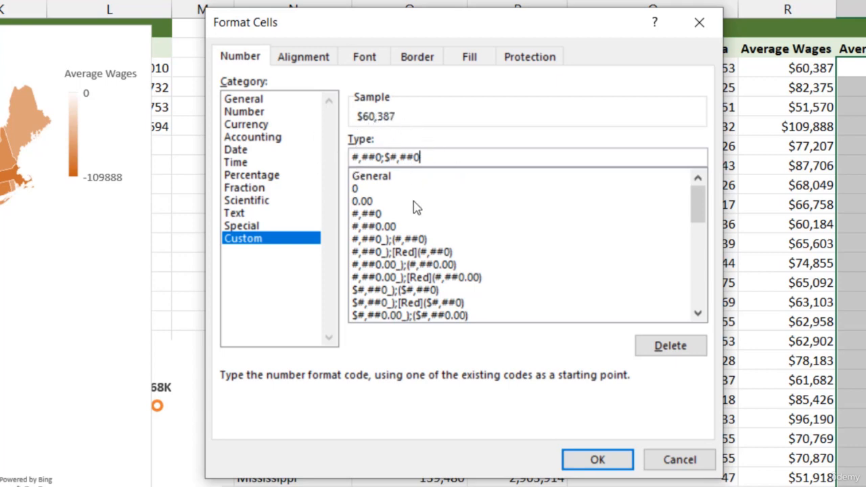
click(603, 462)
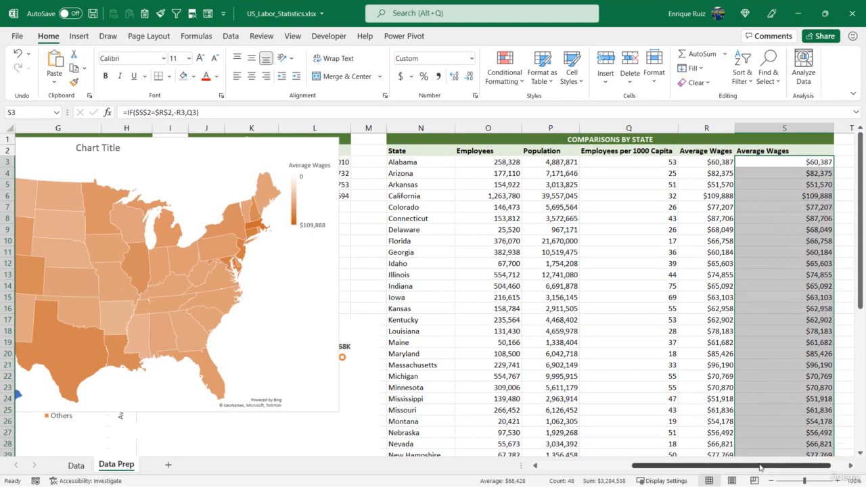
- Switch the map filter metric in B18 to Employees per 1000 Capita and check the number format in column S
drag(778, 466, 686, 466)
click(147, 330)
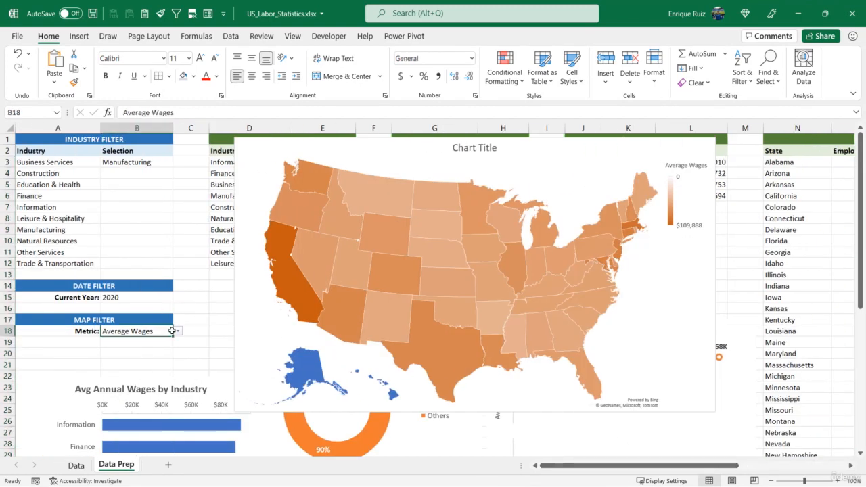
click(178, 331)
click(167, 341)
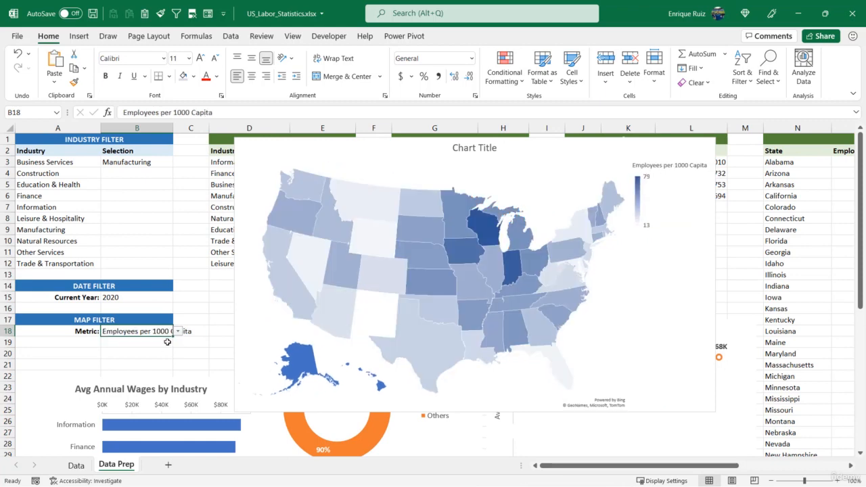
drag(586, 465, 697, 476)
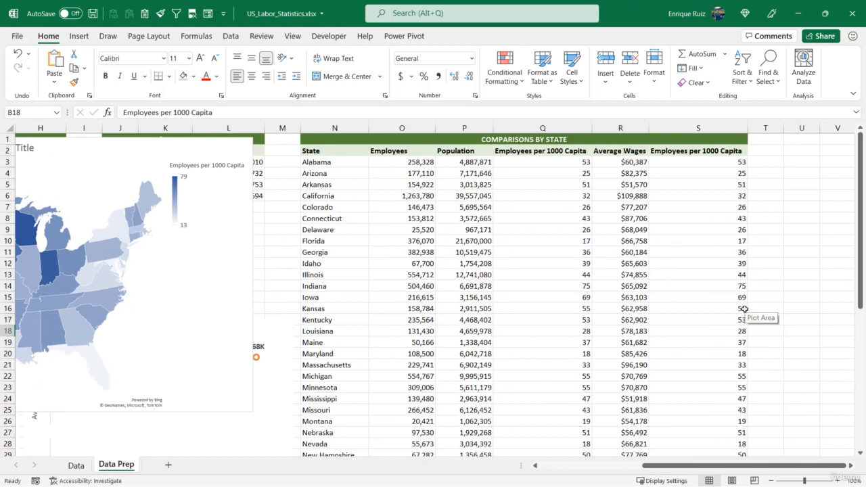
drag(795, 466, 694, 467)
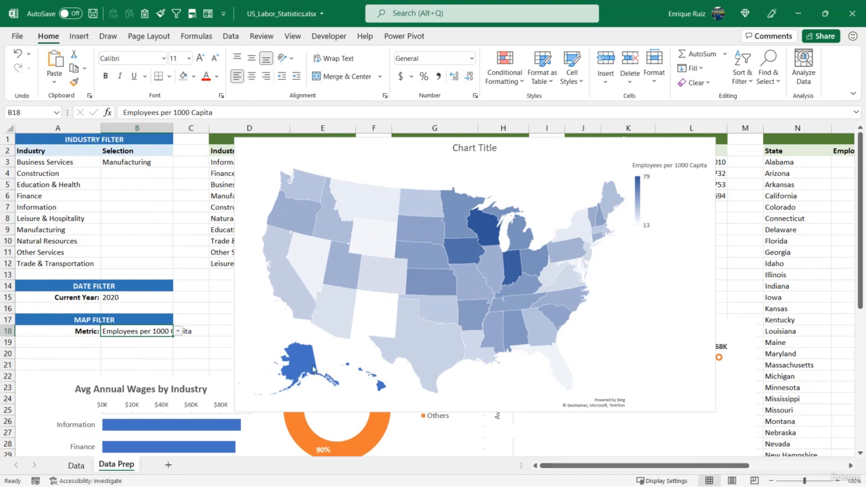
- Give the map series a solid white fill to hide the states without data, Alaska and Hawaii, and close the series formatting
mouse_move(313, 369)
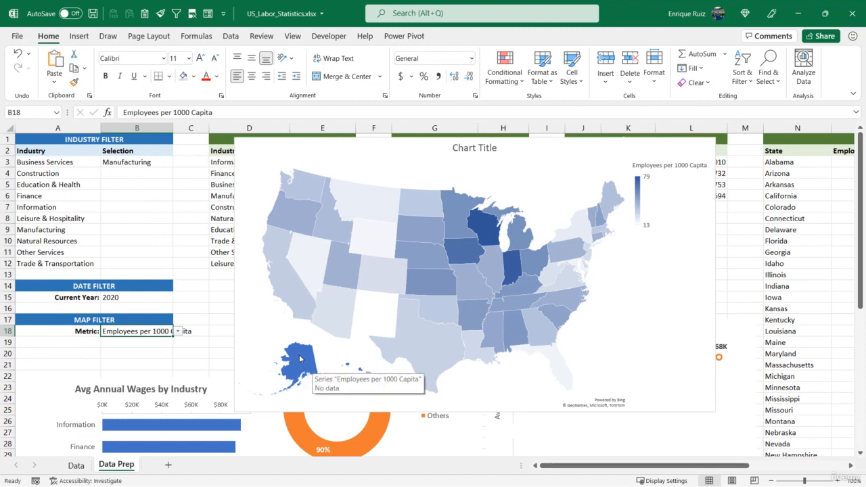
right_click(300, 359)
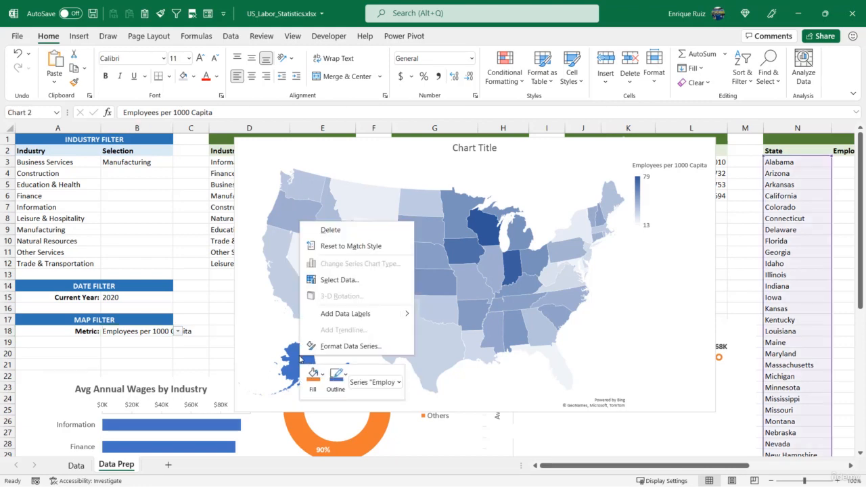
click(335, 349)
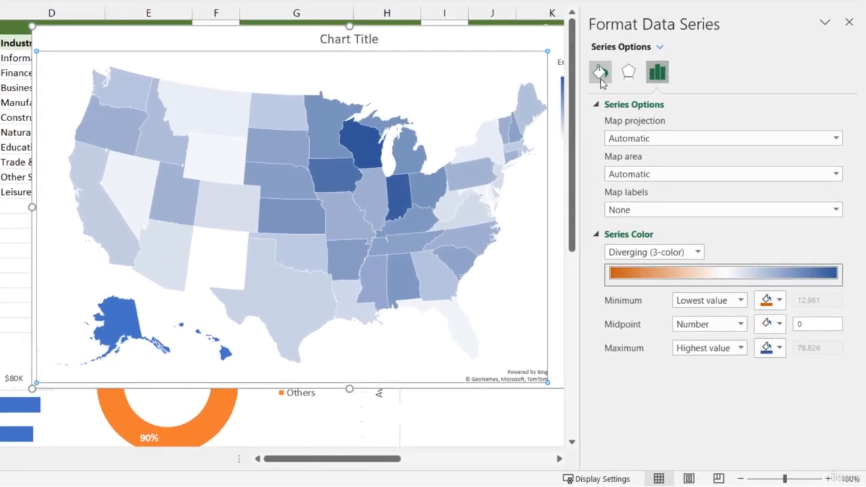
click(600, 73)
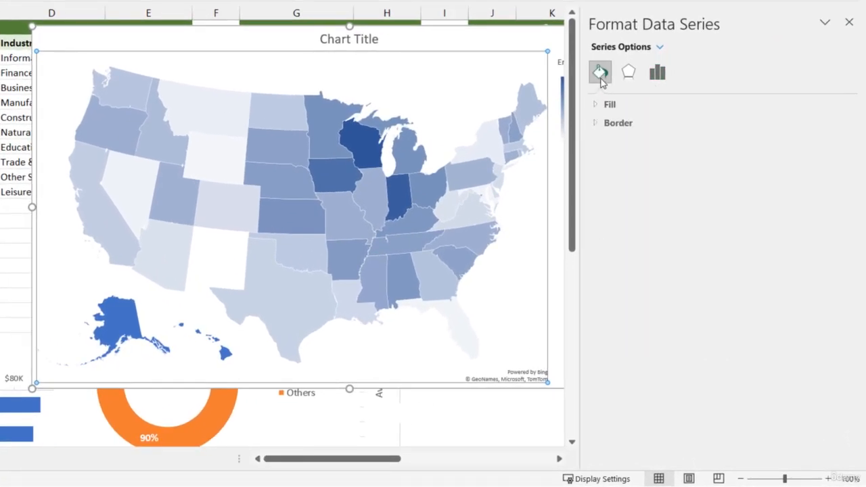
click(610, 104)
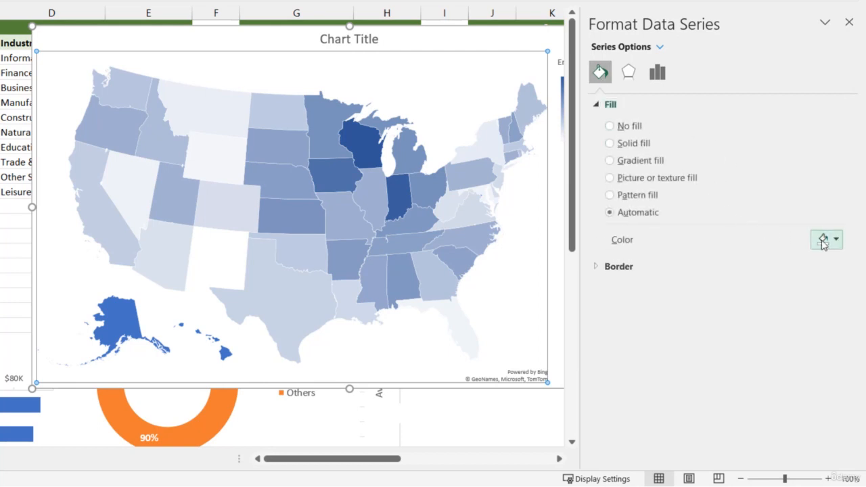
click(824, 240)
click(753, 279)
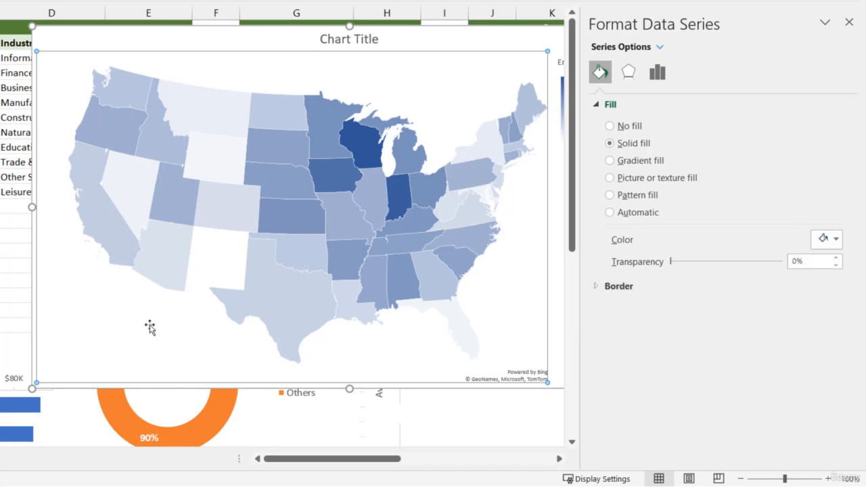
click(849, 22)
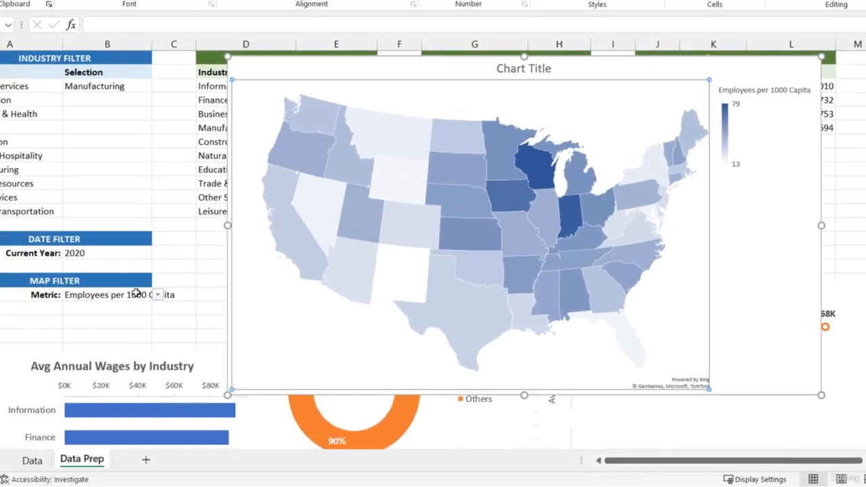
- Set the map filter metric in B18 to Average Wages and the industry selection in B3 to Finance
click(203, 298)
click(214, 298)
click(203, 319)
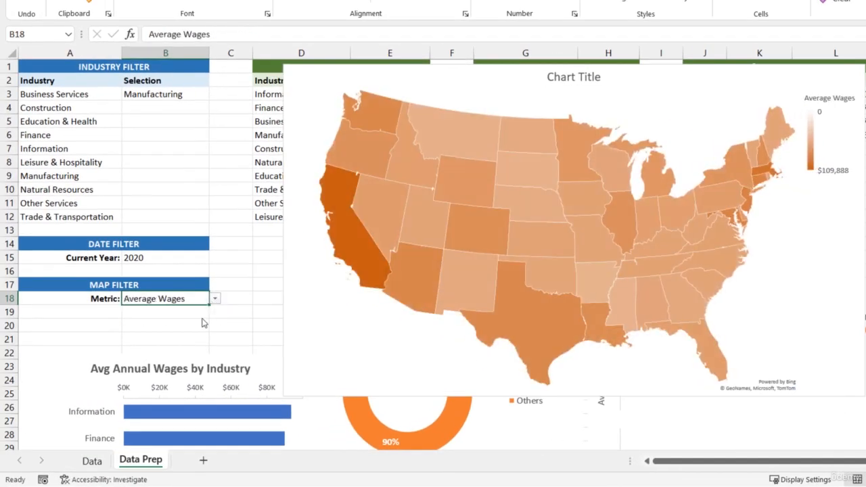
click(197, 124)
click(181, 93)
click(215, 94)
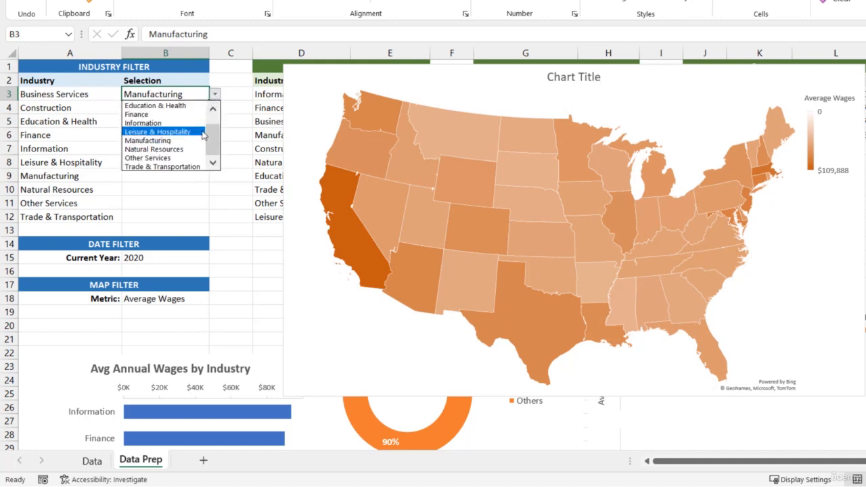
click(189, 115)
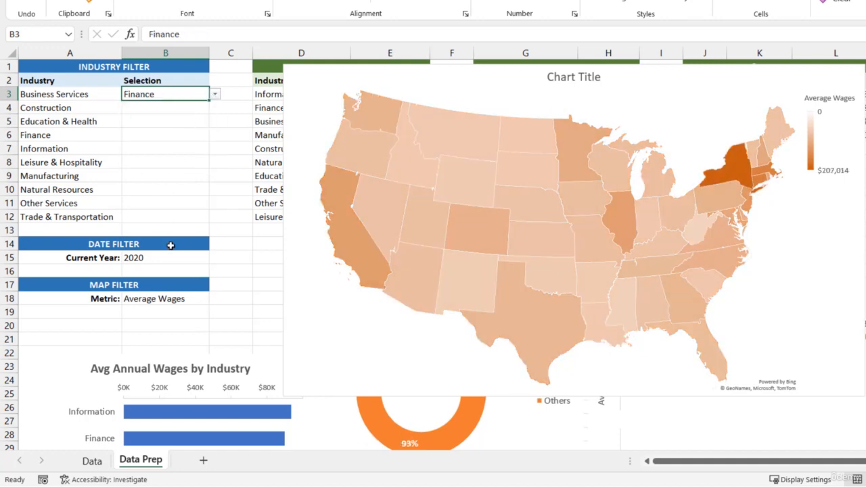
- Change the map filter metric back to Employees per 1000 Capita and review the map for the Finance industry
click(206, 299)
click(214, 299)
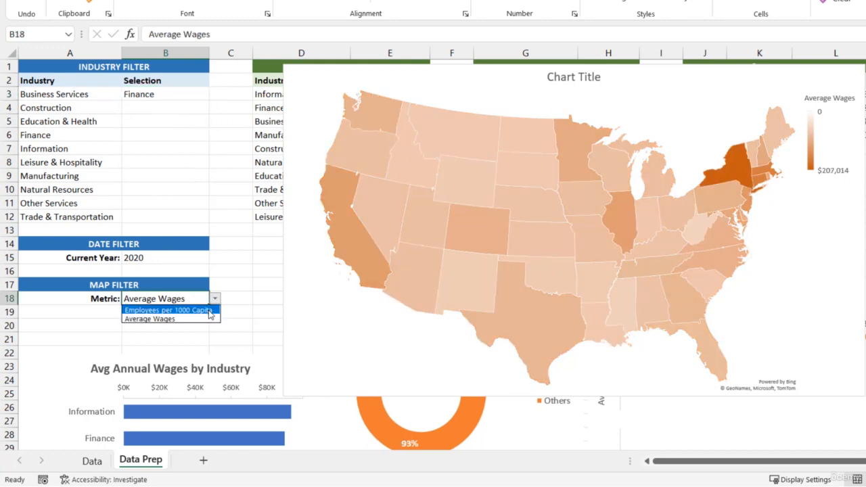
click(210, 309)
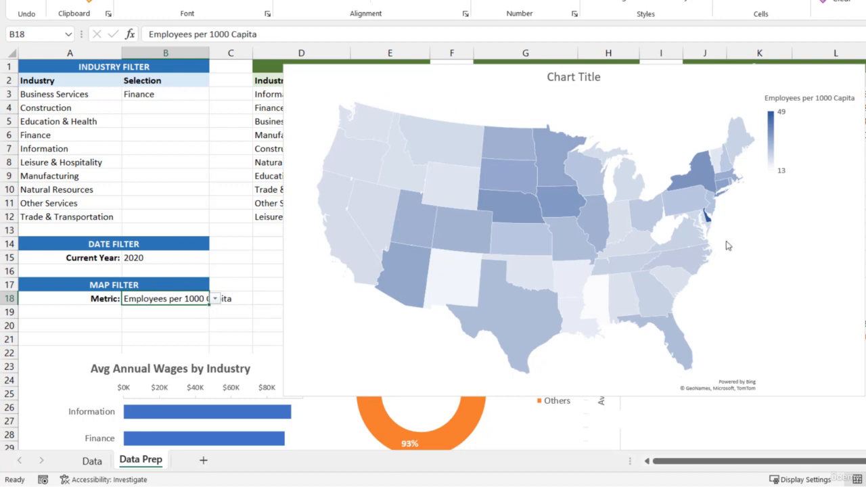
mouse_move(550, 212)
scroll(626, 351, down, 2)
scroll(626, 350, up, 2)
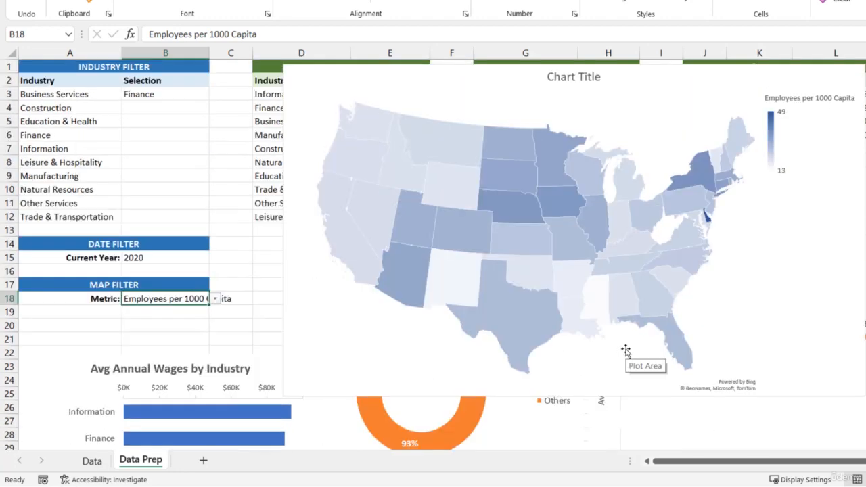